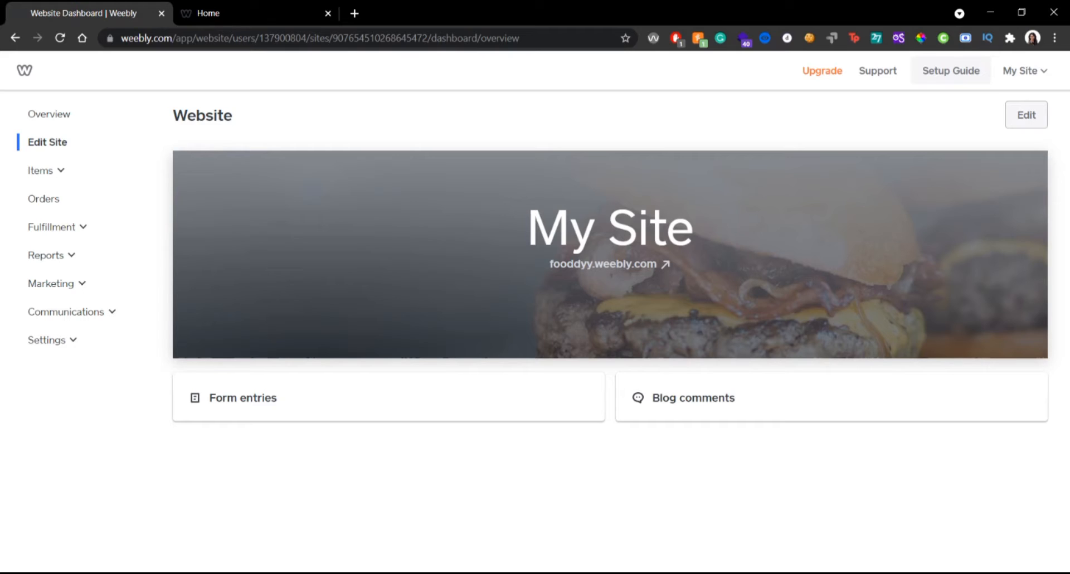
# Open the website for editing and look through the home page content.
pyautogui.click(1018, 121)
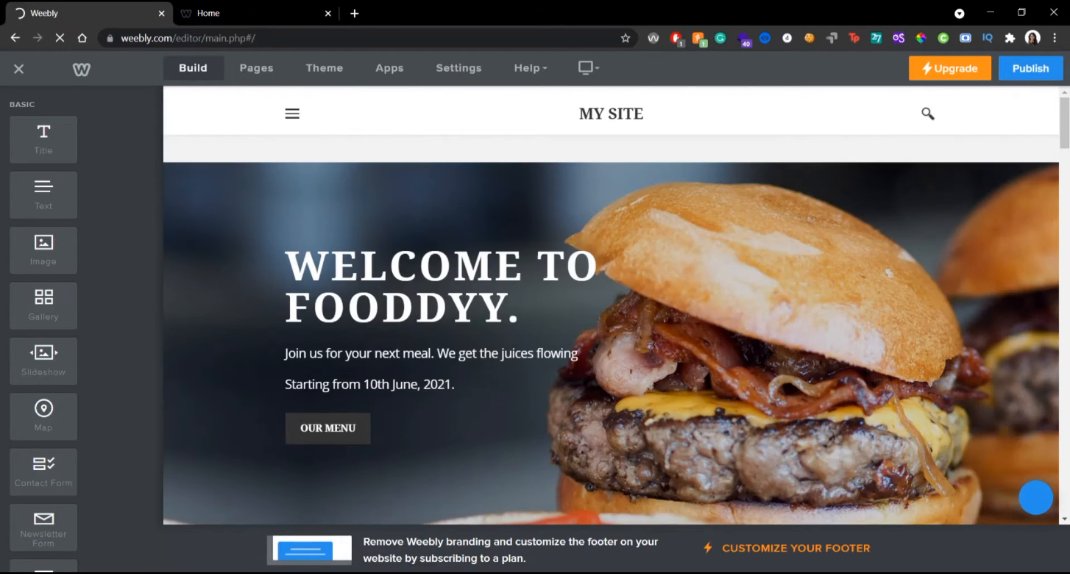
pyautogui.scroll(-20, 610, 305)
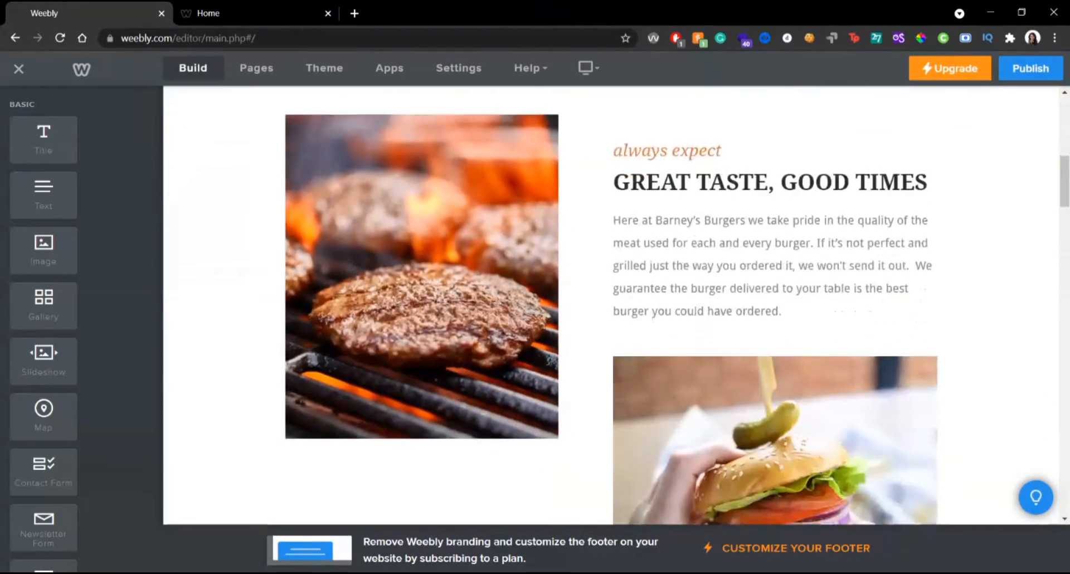
pyautogui.scroll(-7, 257, 272)
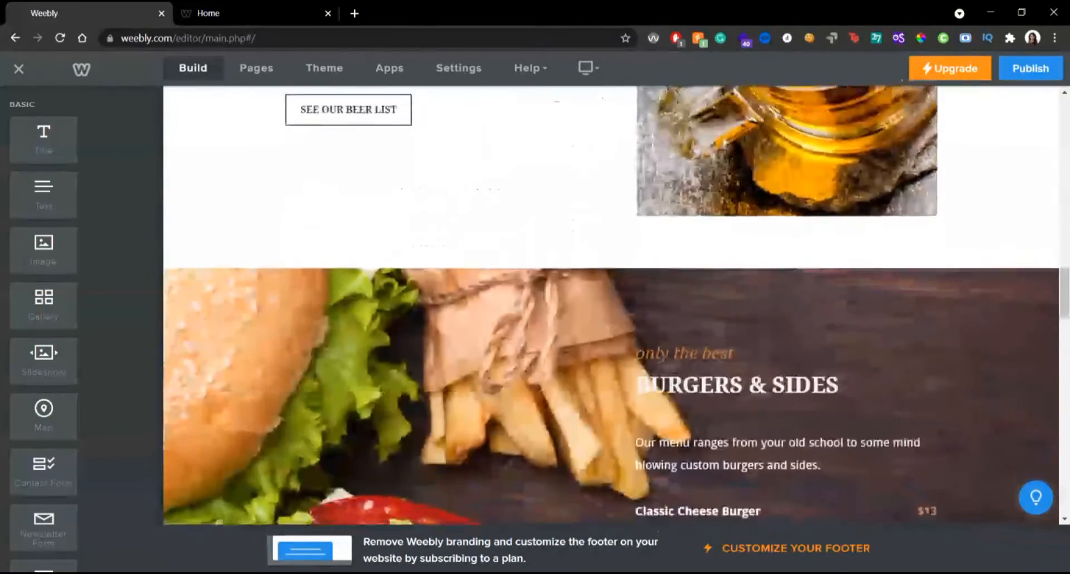
pyautogui.scroll(20, 495, 273)
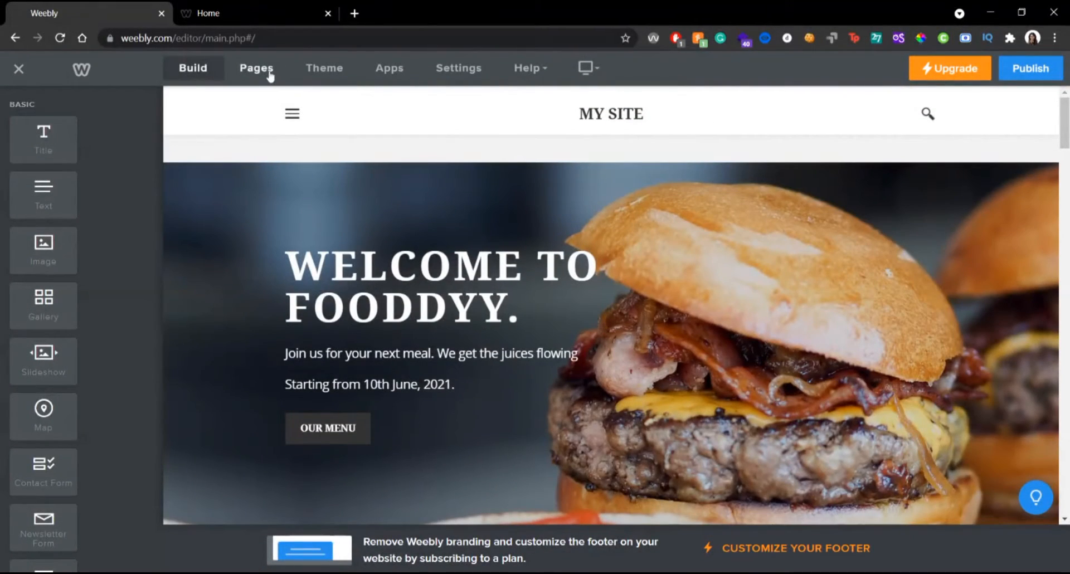
# Show the site's page list and check which page types can be added.
pyautogui.click(269, 73)
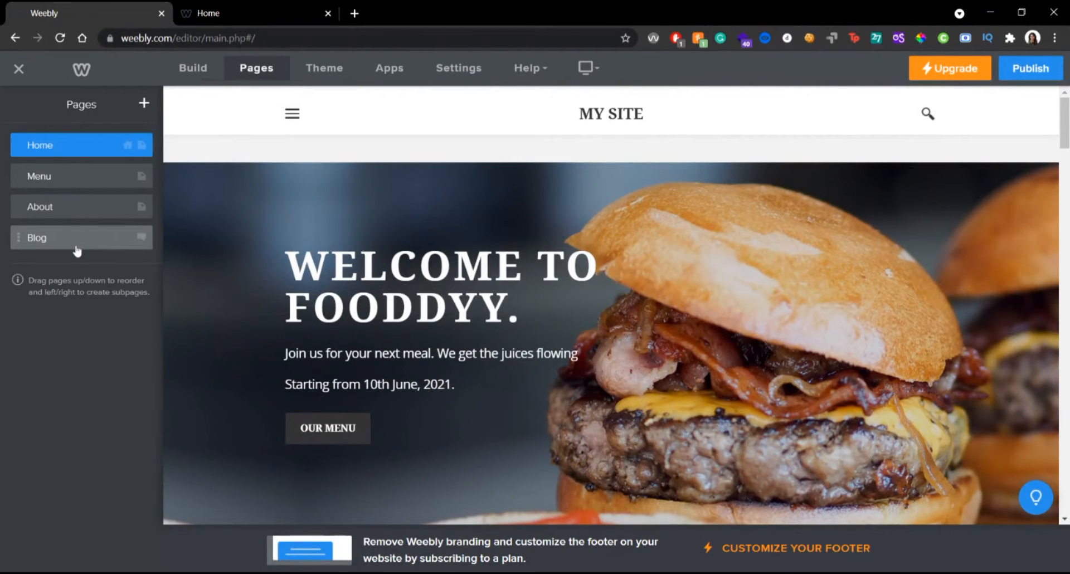
pyautogui.click(145, 104)
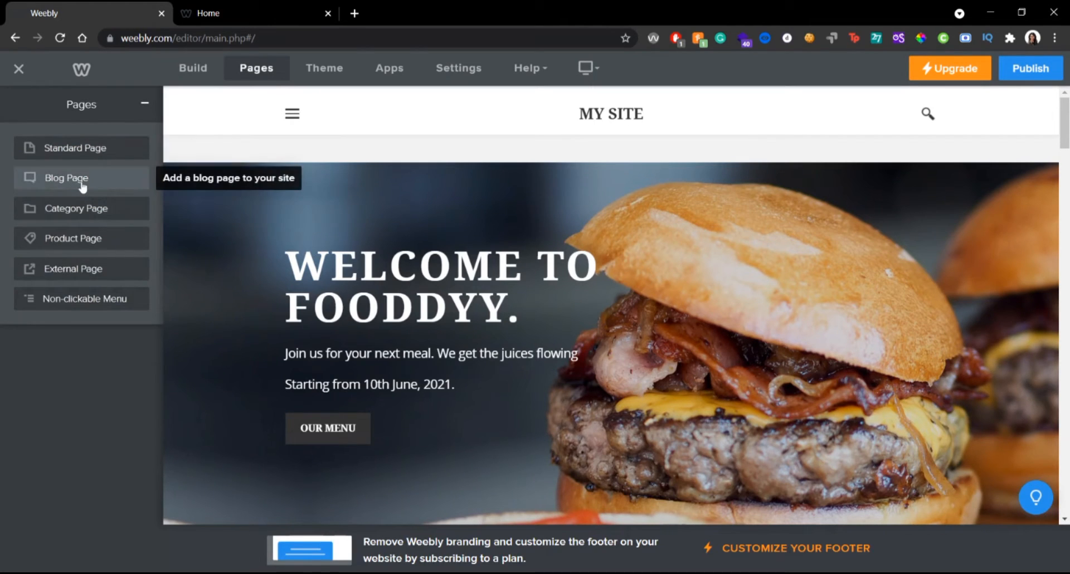
pyautogui.click(146, 109)
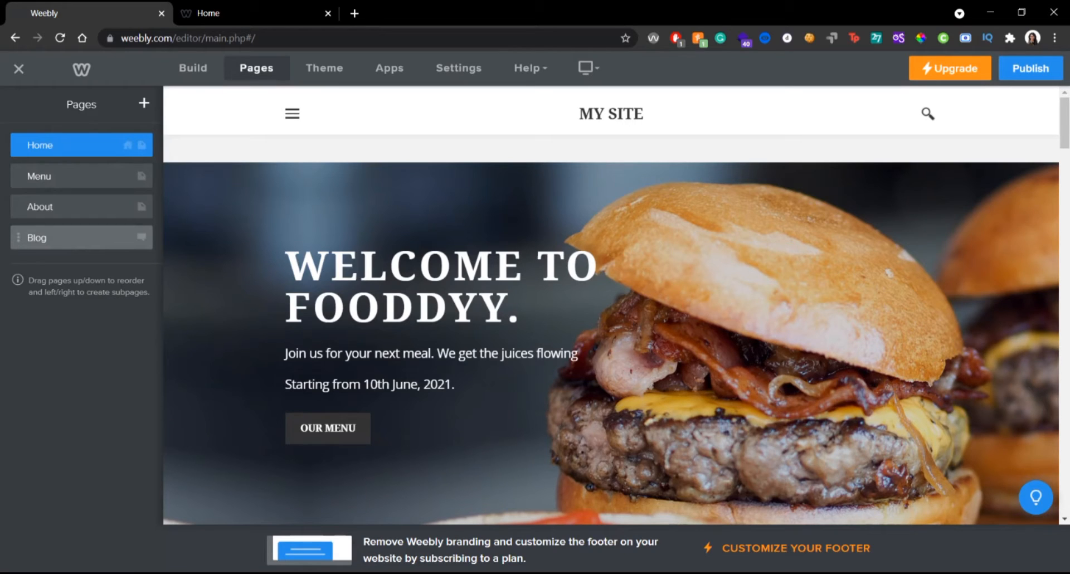
# Open the existing Blog page and look over its header, posts area, author, archives and categories sections.
pyautogui.click(74, 245)
pyautogui.moveTo(74, 245)
pyautogui.mouseDown()
pyautogui.moveTo(69, 182)
pyautogui.moveTo(74, 241)
pyautogui.mouseUp()
pyautogui.click(76, 239)
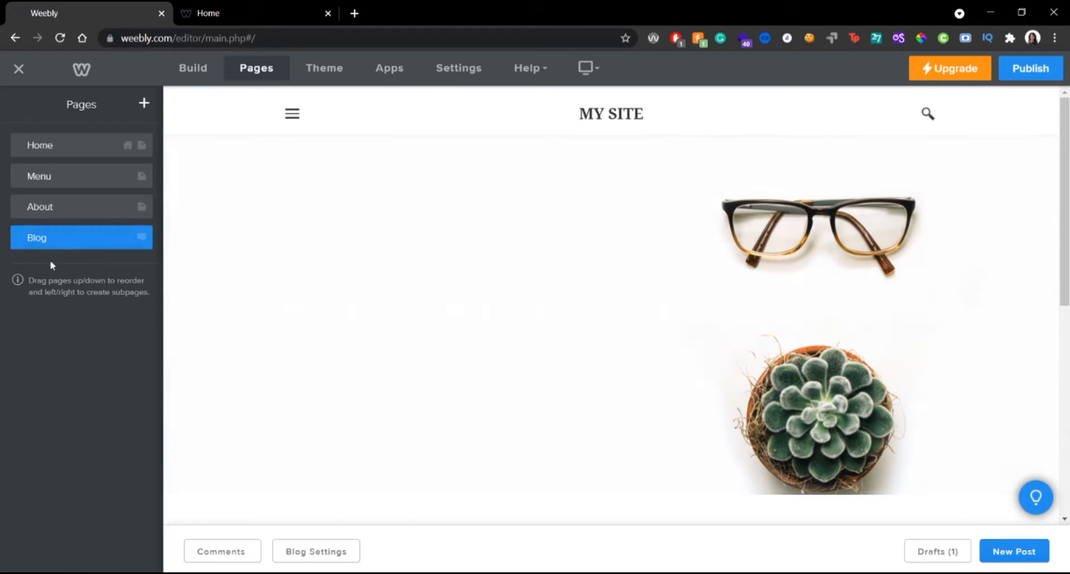
pyautogui.scroll(-2, 345, 359)
pyautogui.scroll(-6, 345, 360)
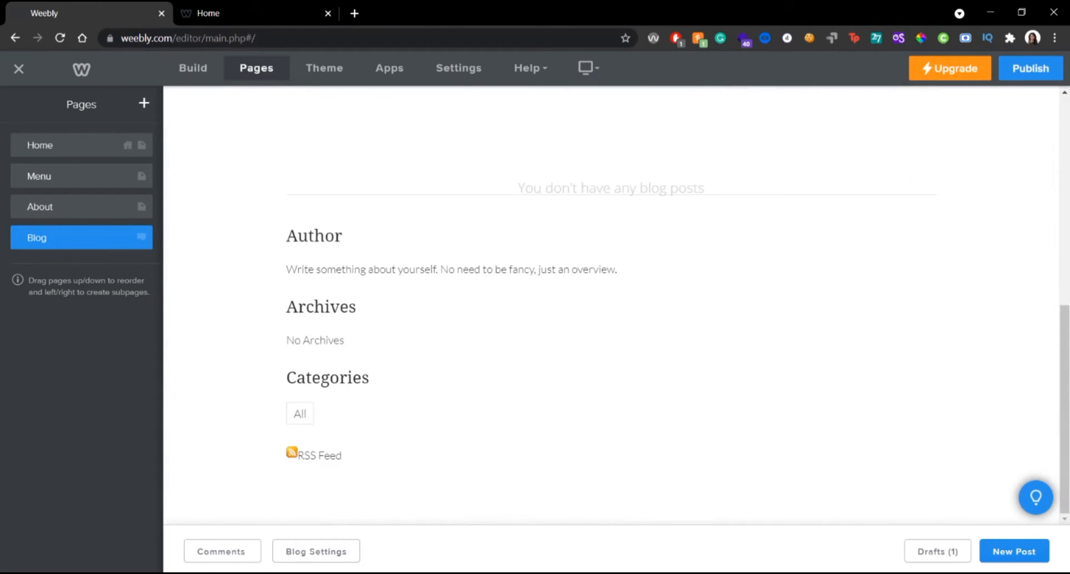
pyautogui.scroll(6, 691, 222)
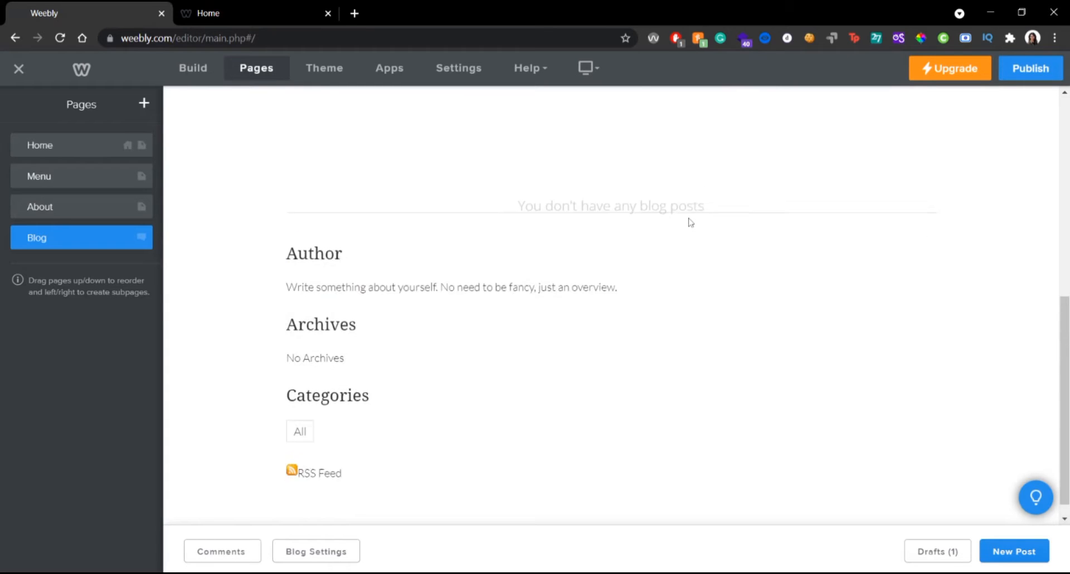
pyautogui.scroll(-6, 691, 223)
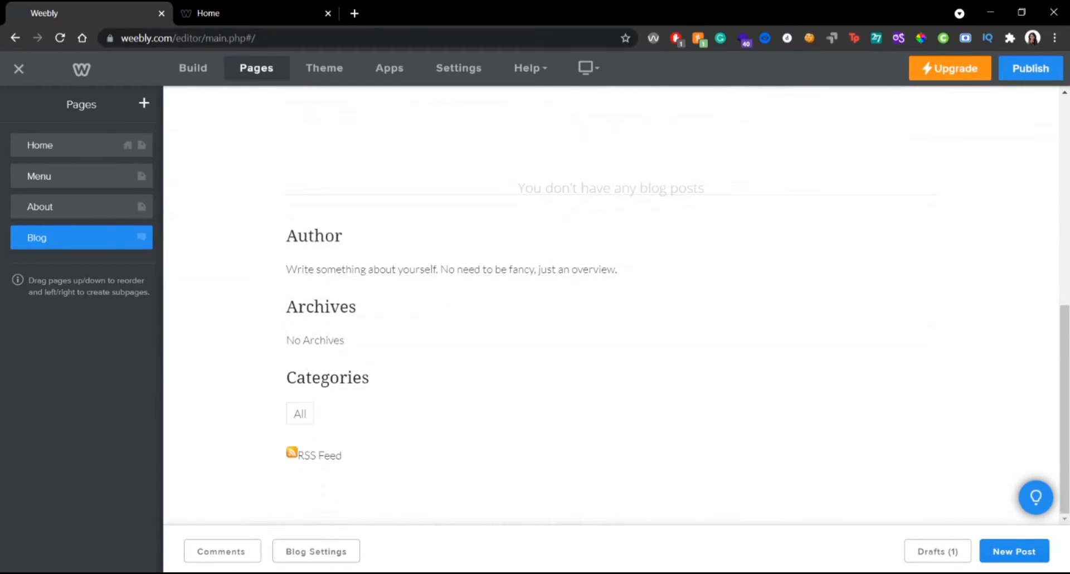
pyautogui.scroll(6, 482, 350)
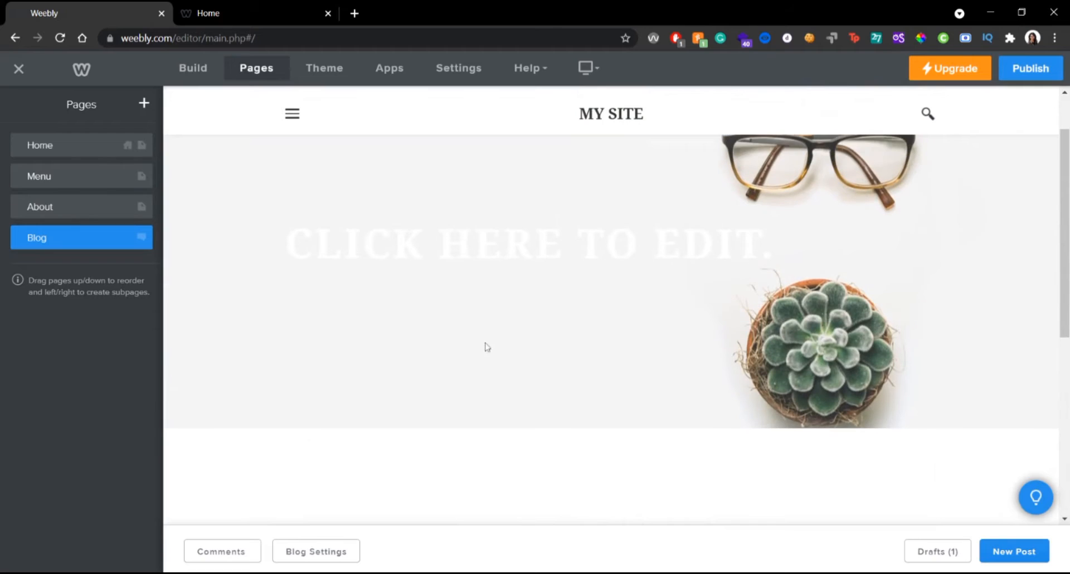
pyautogui.scroll(1, 613, 279)
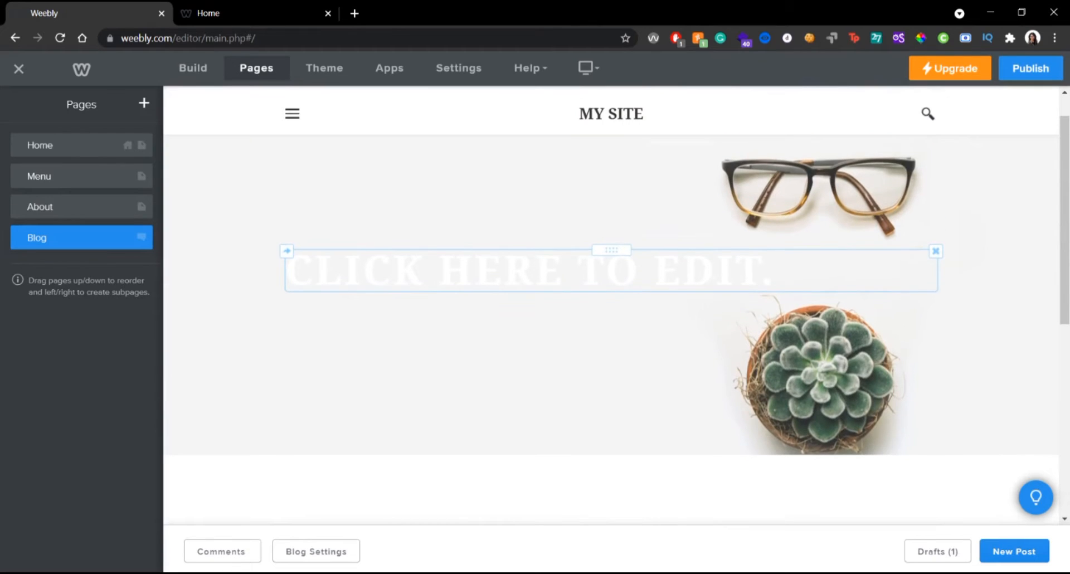
# Replace the placeholder heading in the Blog page header with "AMAZING FOOD BLOG".
pyautogui.click(611, 271)
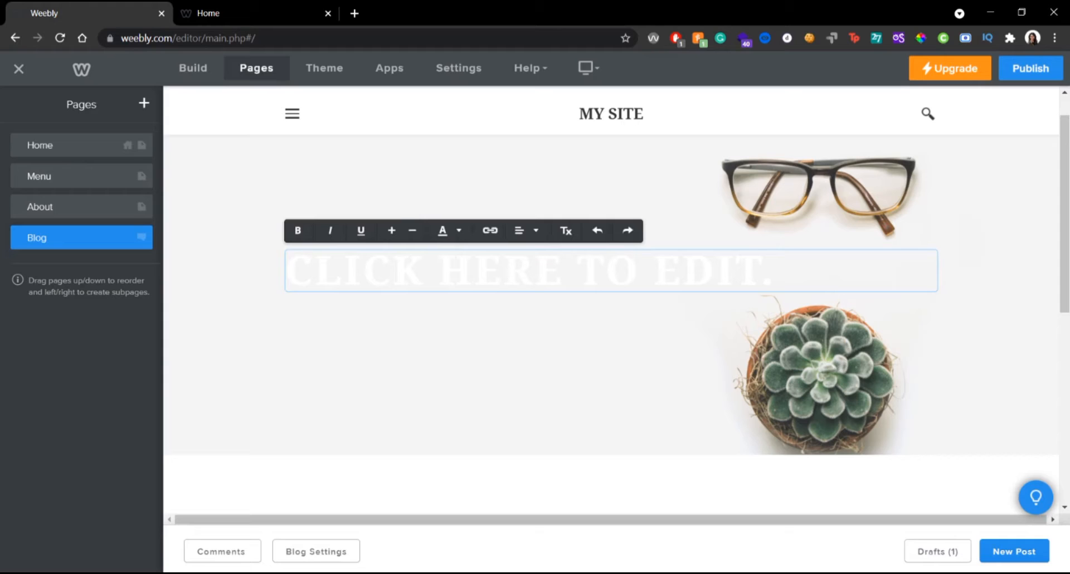
pyautogui.hotkey('ctrl', 'a')
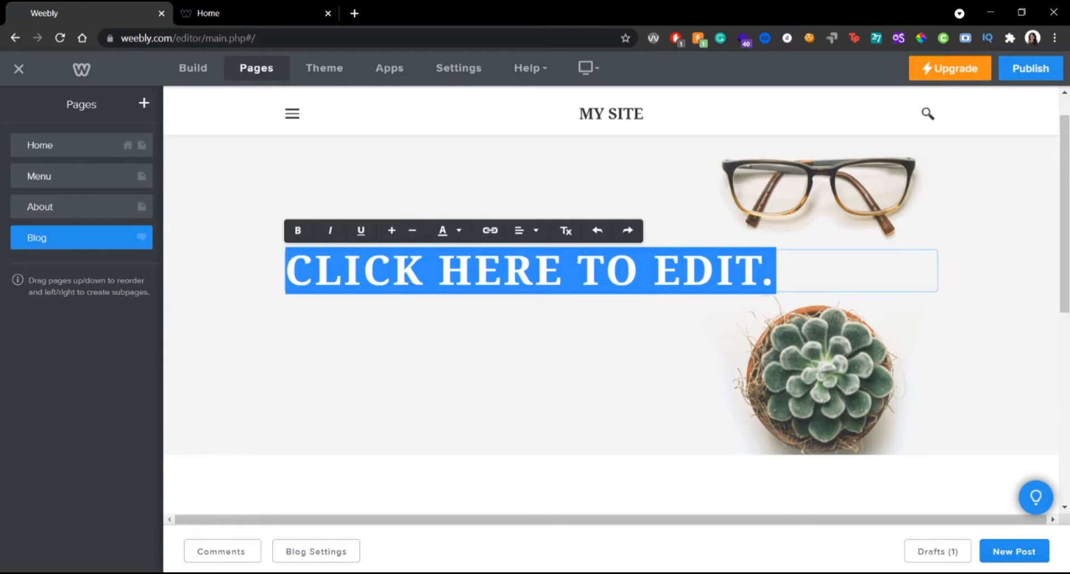
pyautogui.press('BackSpace')
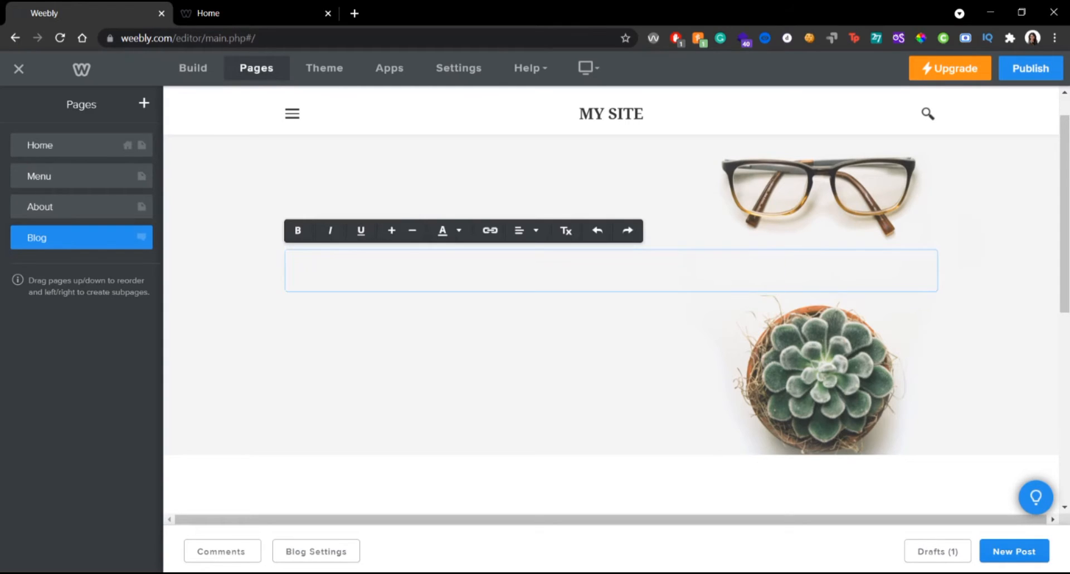
pyautogui.write('BLOG')
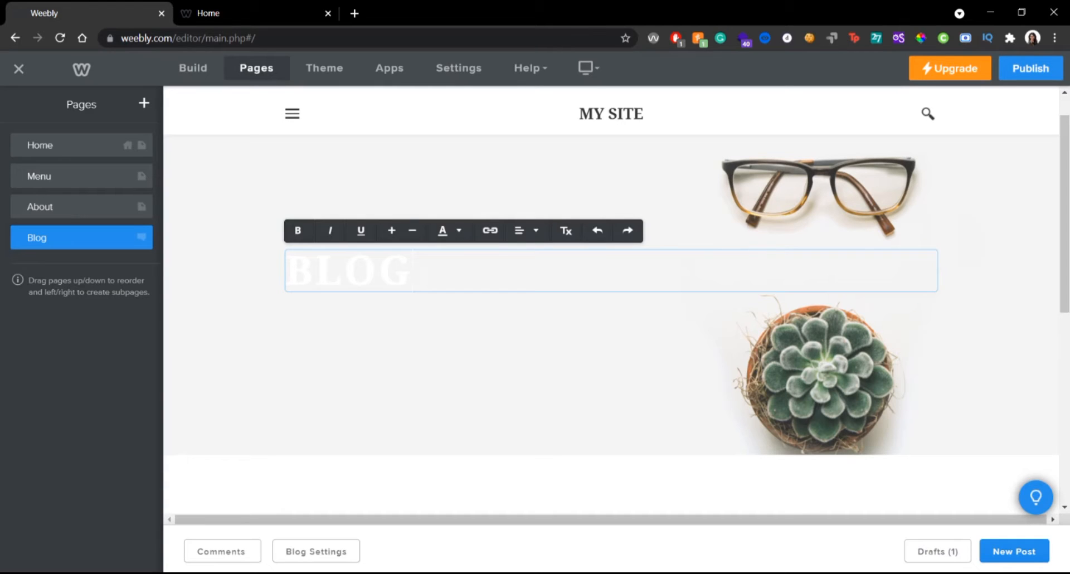
pyautogui.press('BackSpace')
pyautogui.press('BackSpace')
pyautogui.press('BackSpace')
pyautogui.press('BackSpace')
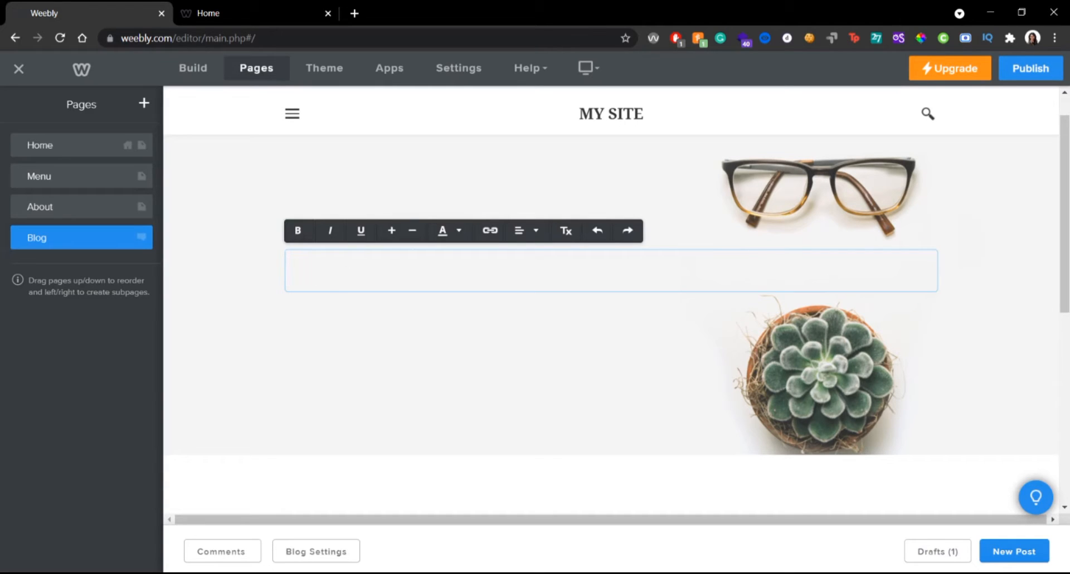
pyautogui.write('AMAZING')
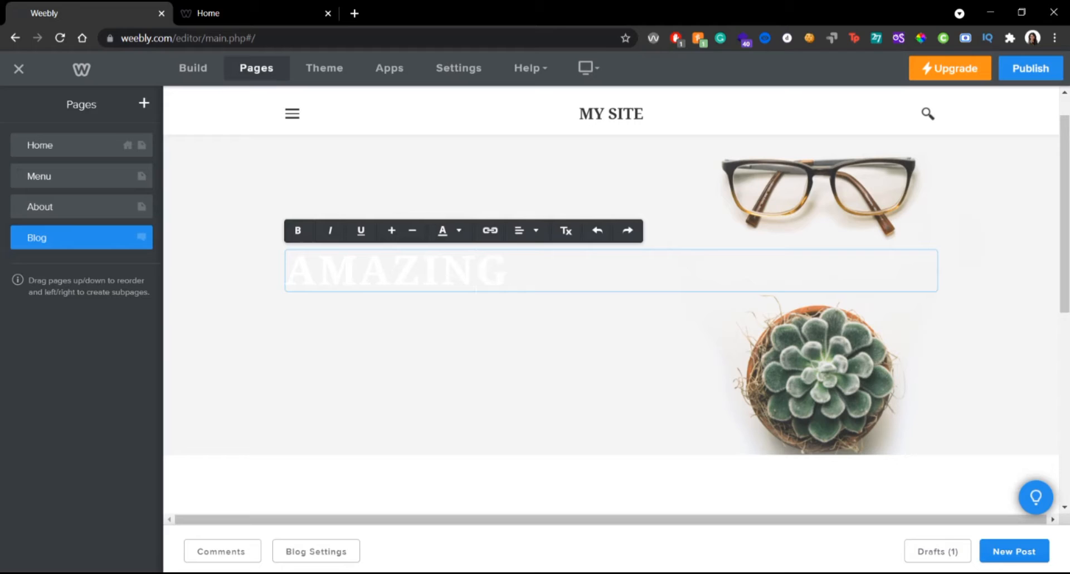
pyautogui.write(' BLOG')
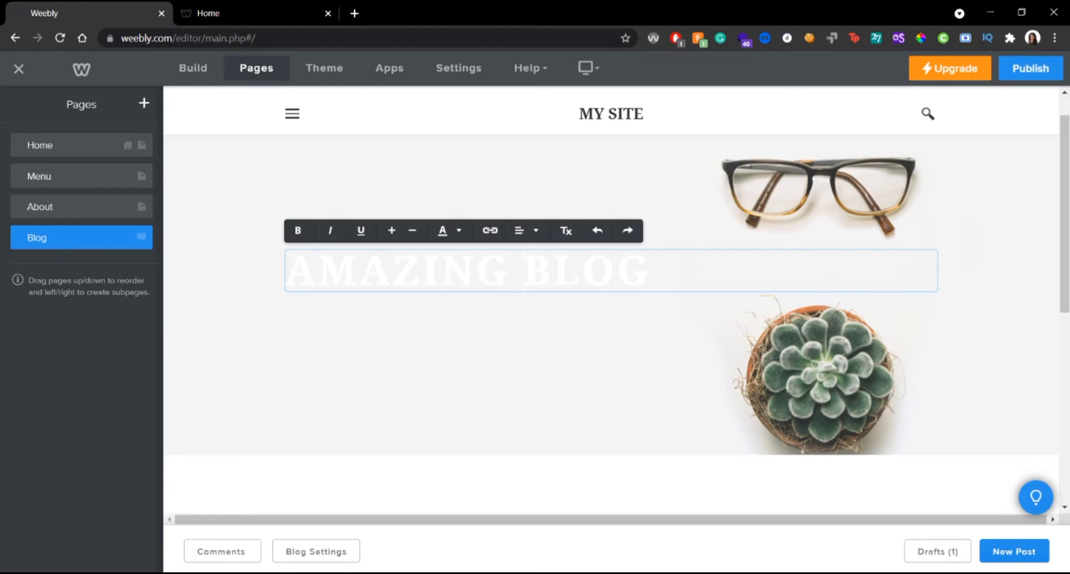
pyautogui.write('FOOD')
# Create a new blog post and title it "Blog 1".
pyautogui.scroll(-2, 611, 296)
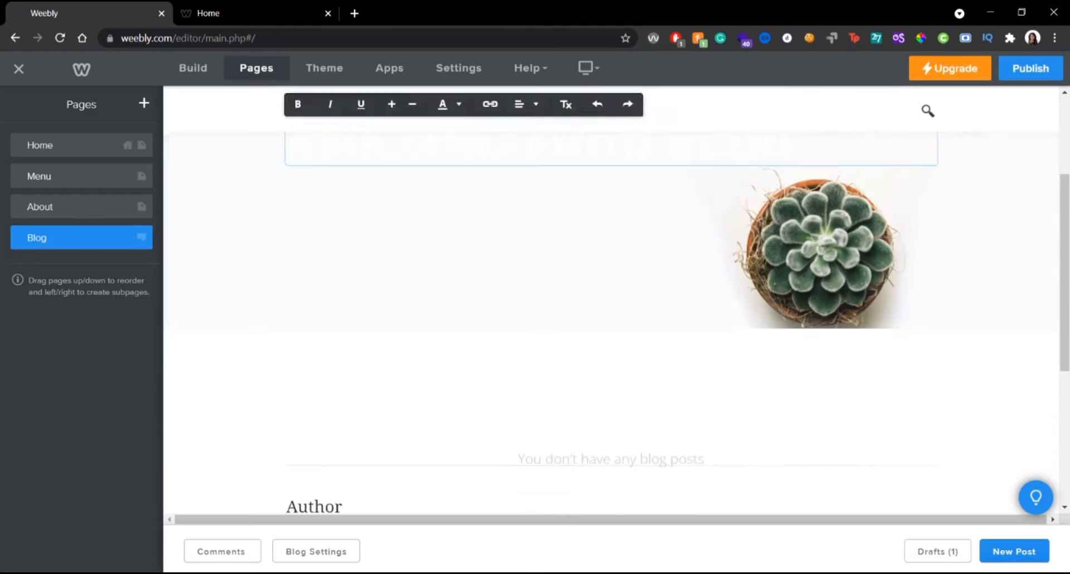
pyautogui.scroll(-2, 753, 288)
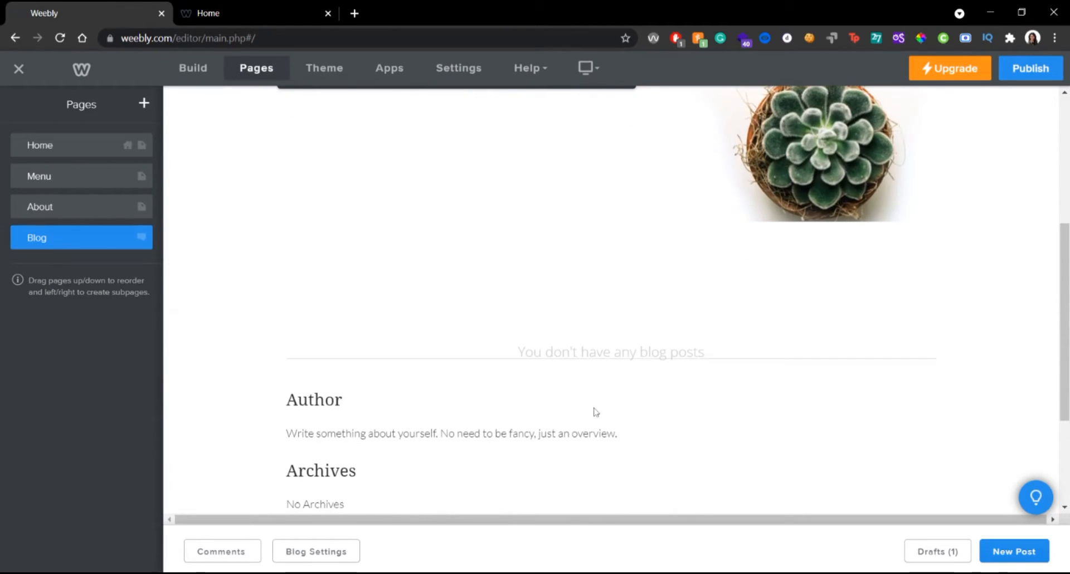
pyautogui.scroll(-2, 595, 412)
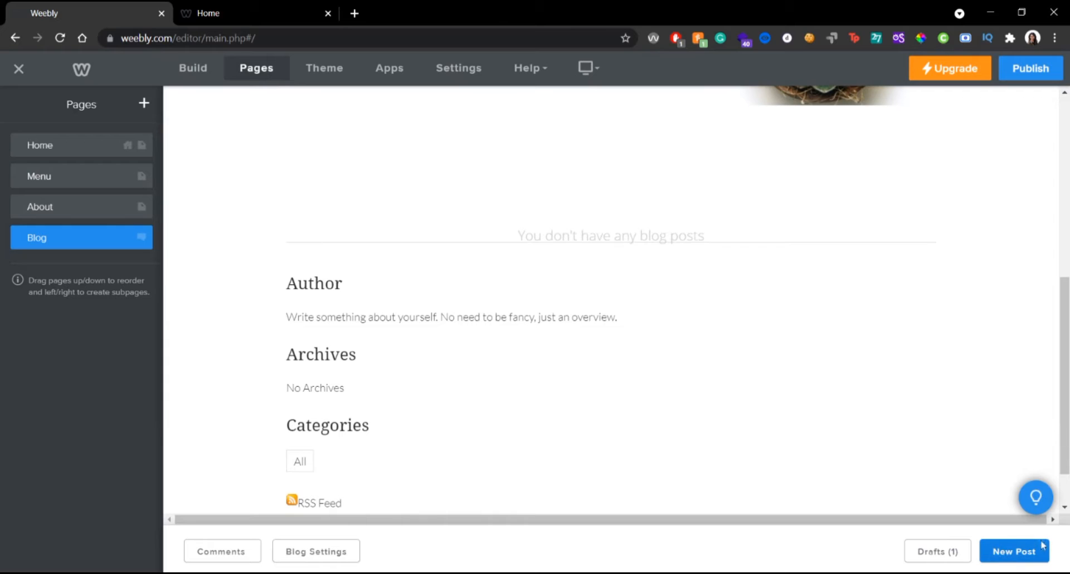
pyautogui.click(1027, 554)
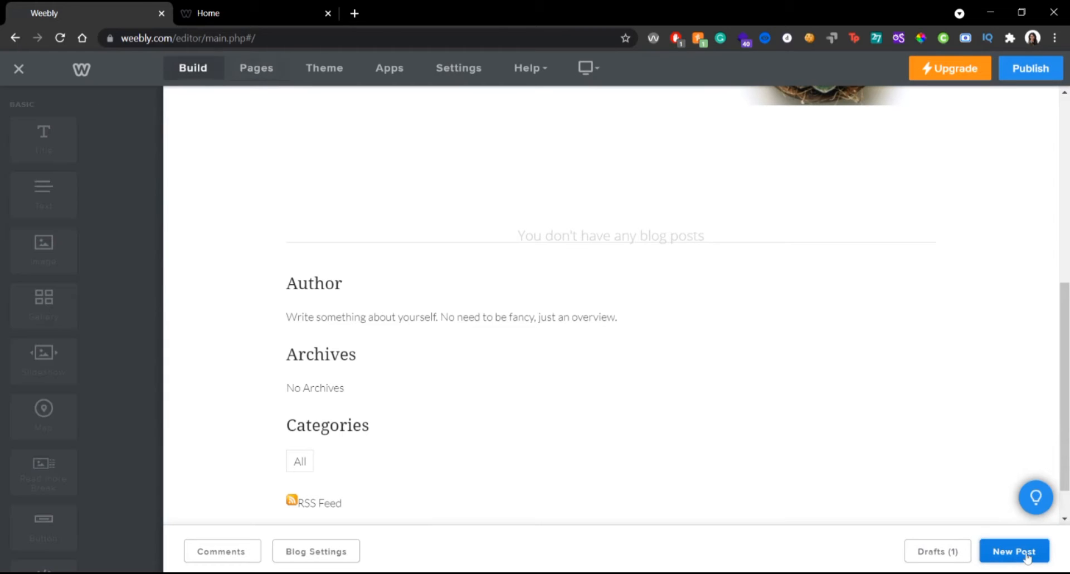
pyautogui.scroll(-6, 747, 444)
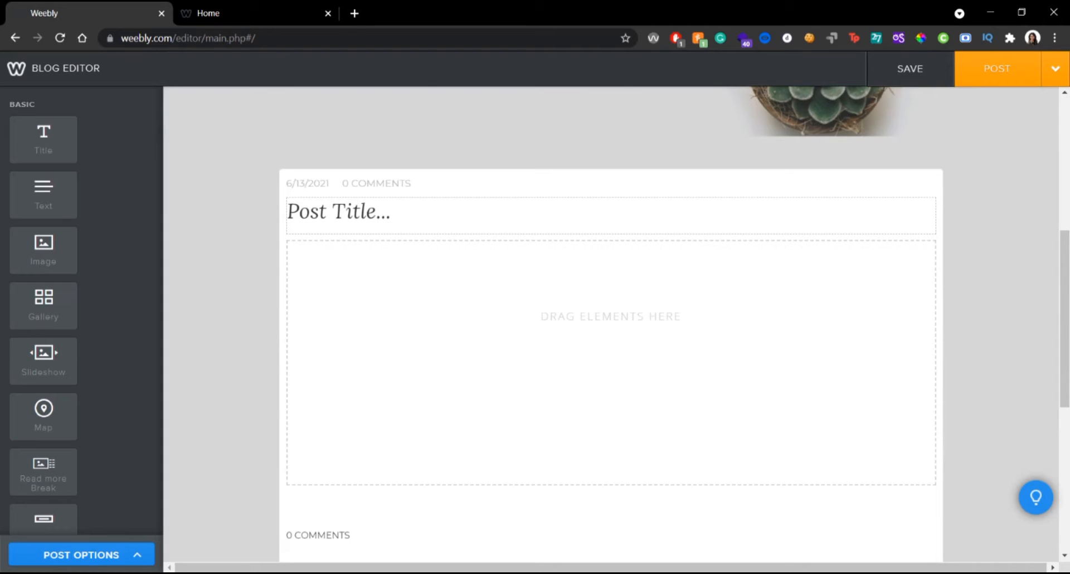
pyautogui.click(288, 212)
pyautogui.write('Bl')
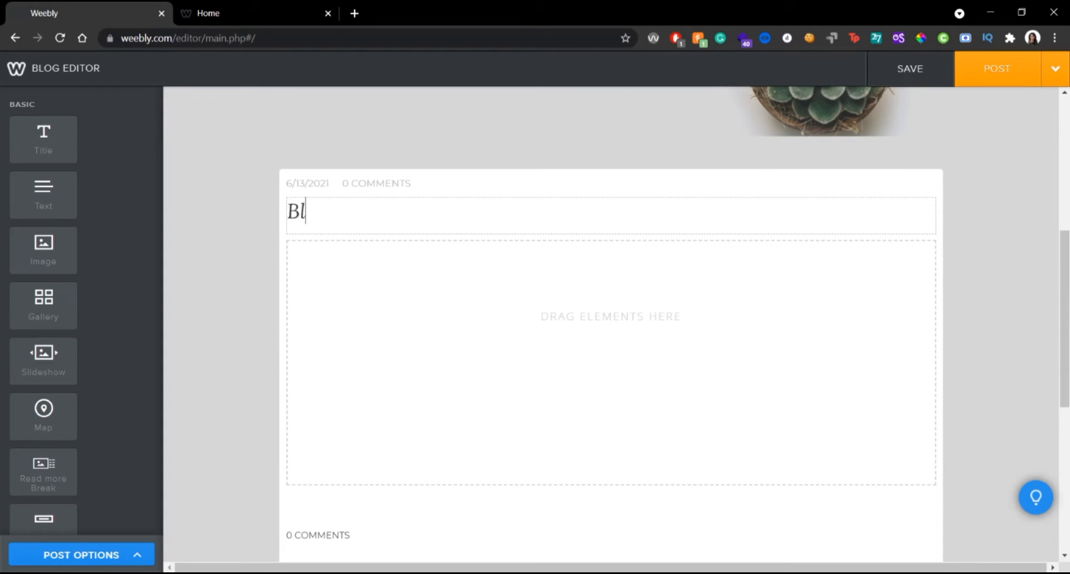
pyautogui.write('og 1')
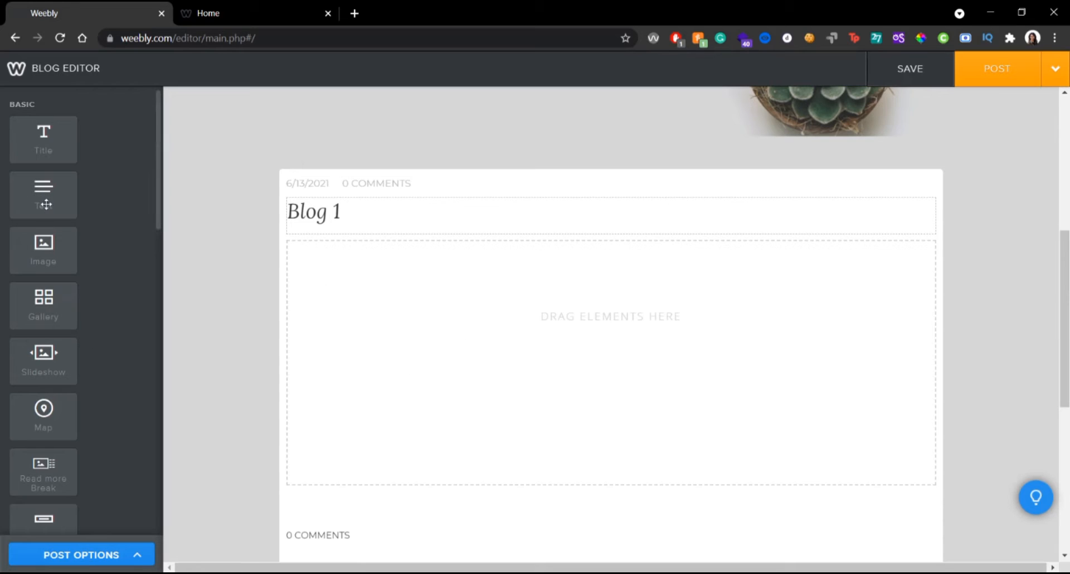
# Add a text element to the post body reading "This is an amazing blog!".
pyautogui.moveTo(46, 204); pyautogui.dragTo(443, 313)
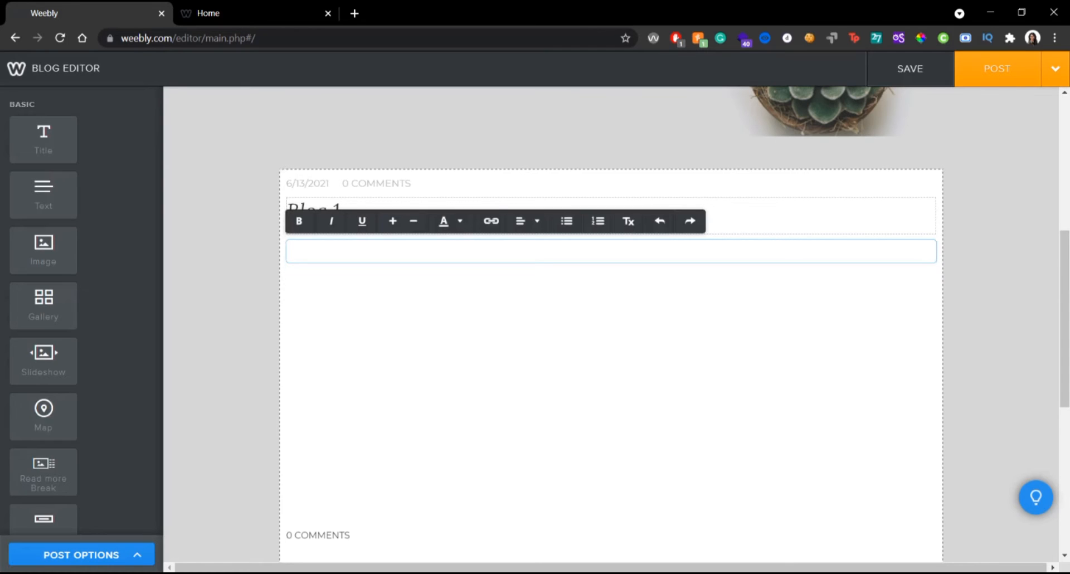
pyautogui.write('This is an amazin')
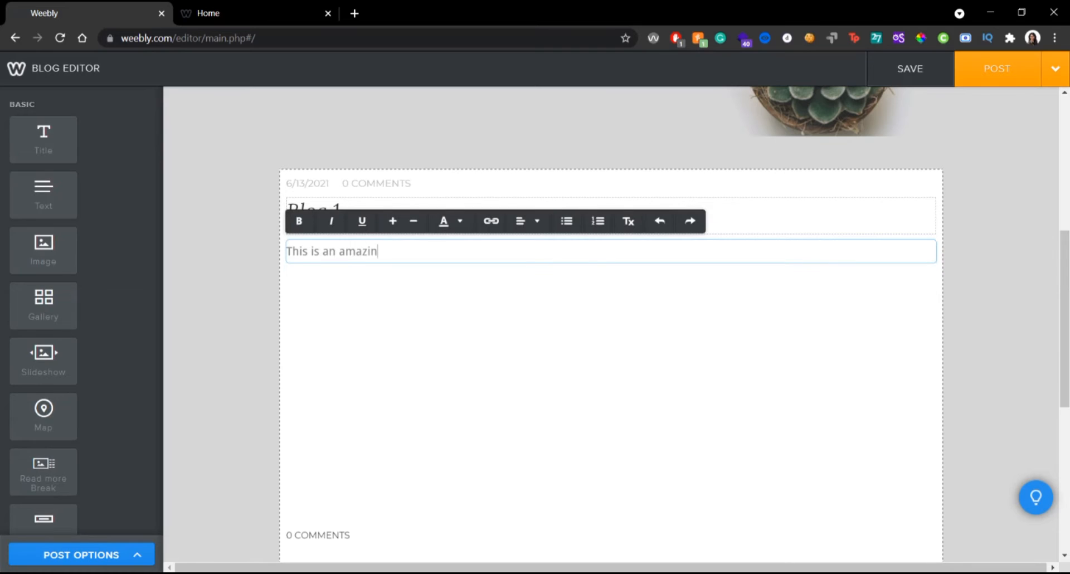
pyautogui.write('g blog')
pyautogui.click(411, 301)
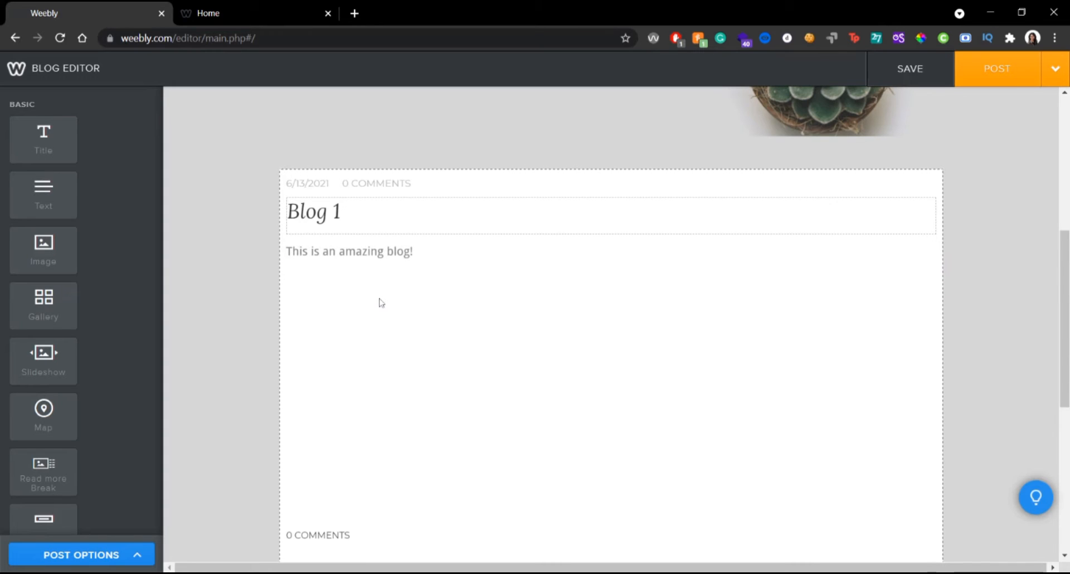
# Add an image element below the post text, search for "food" images and insert the salad in the blue bowl.
pyautogui.moveTo(47, 254); pyautogui.dragTo(429, 313)
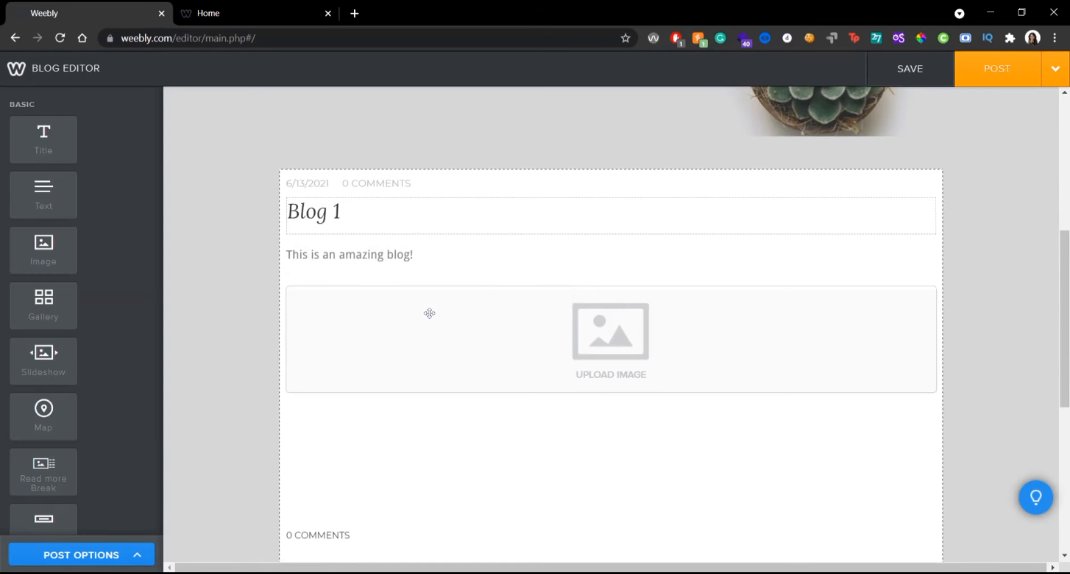
pyautogui.click(598, 341)
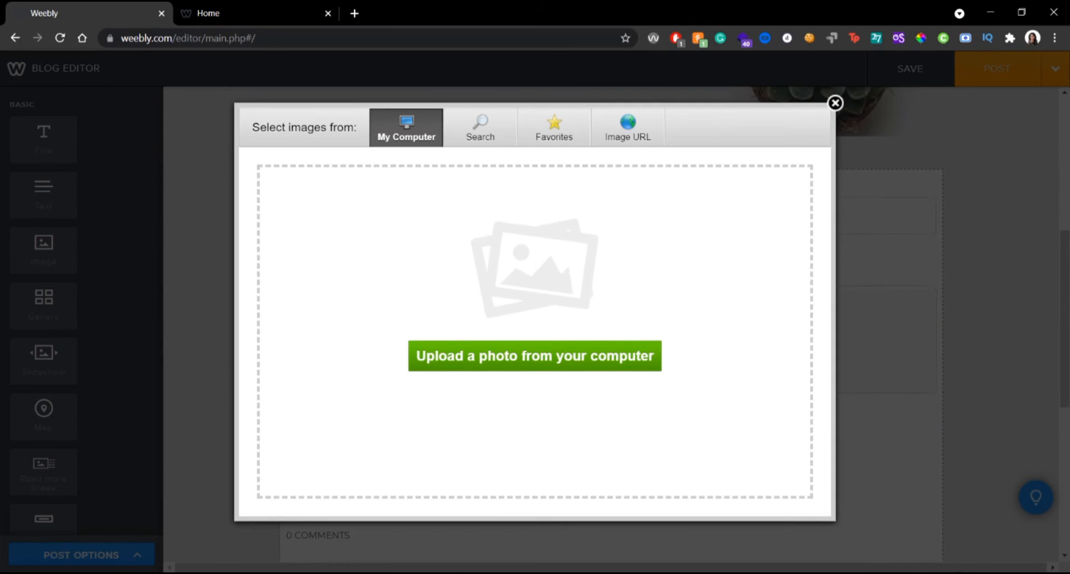
pyautogui.click(478, 131)
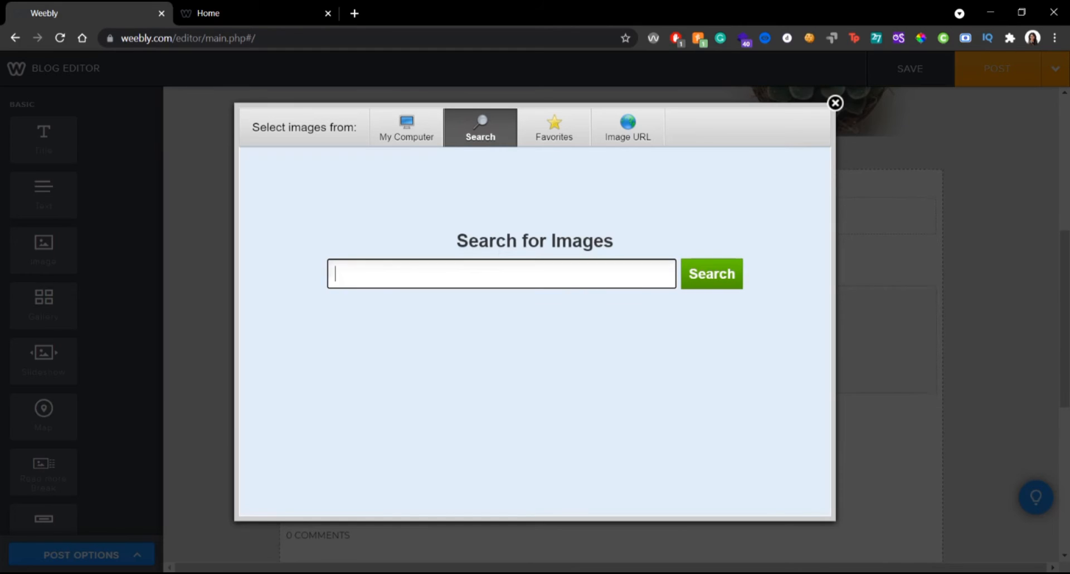
pyautogui.write('food')
pyautogui.press('Return')
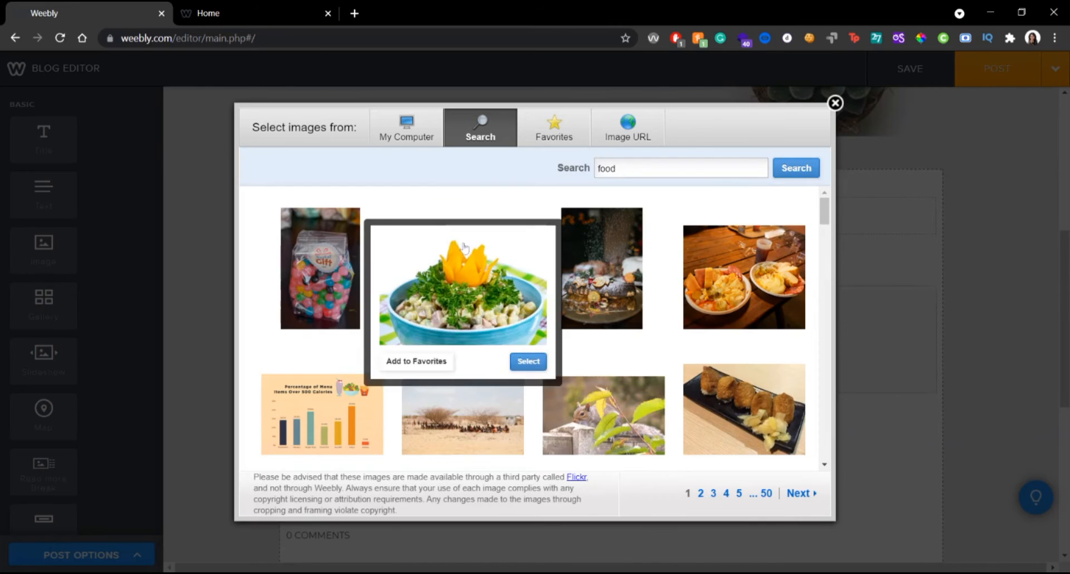
pyautogui.moveTo(603, 311)
pyautogui.moveTo(500, 315)
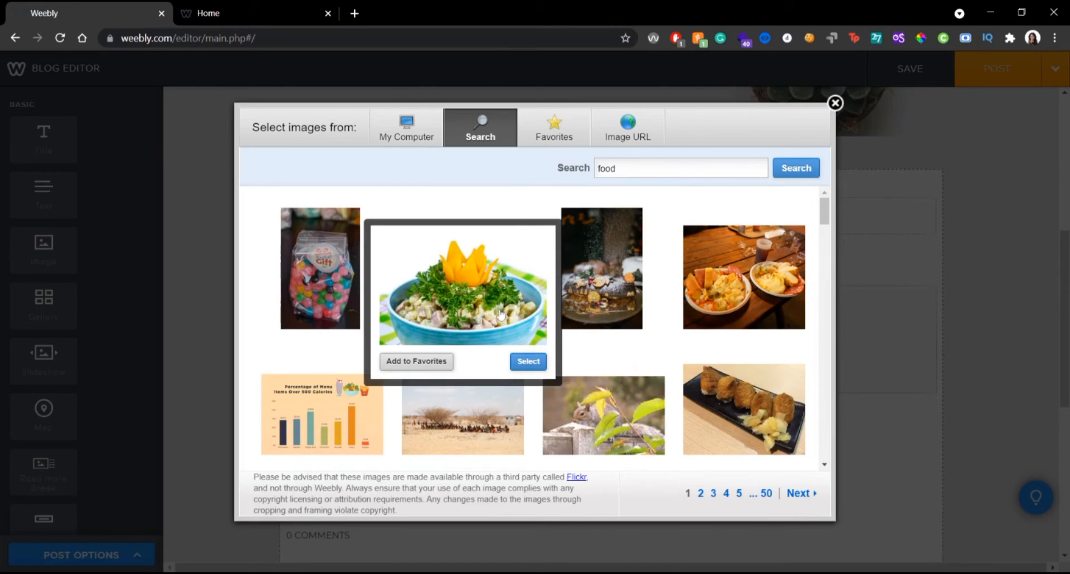
pyautogui.click(529, 362)
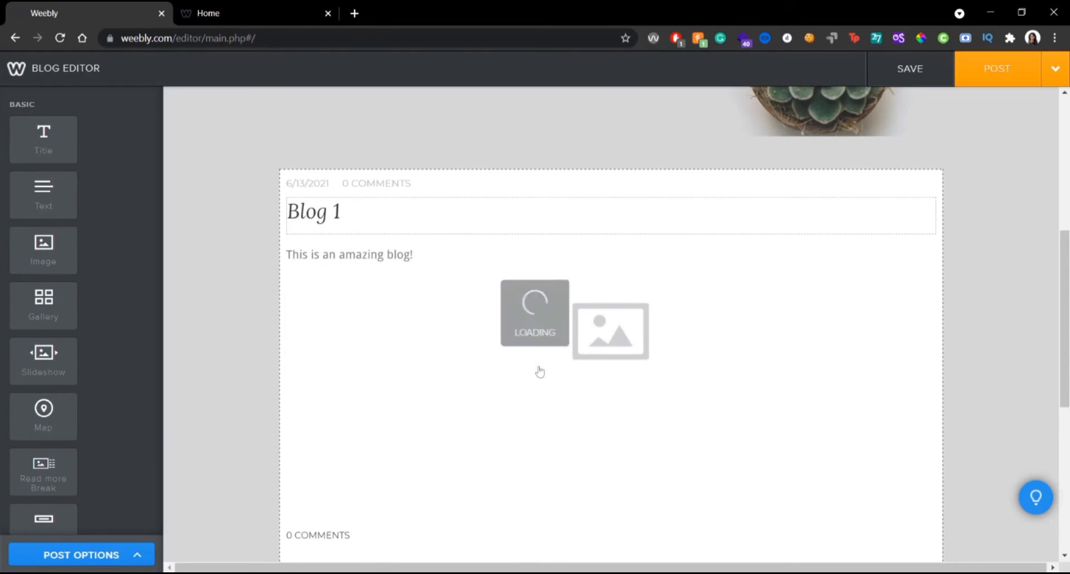
pyautogui.scroll(-6, 610, 323)
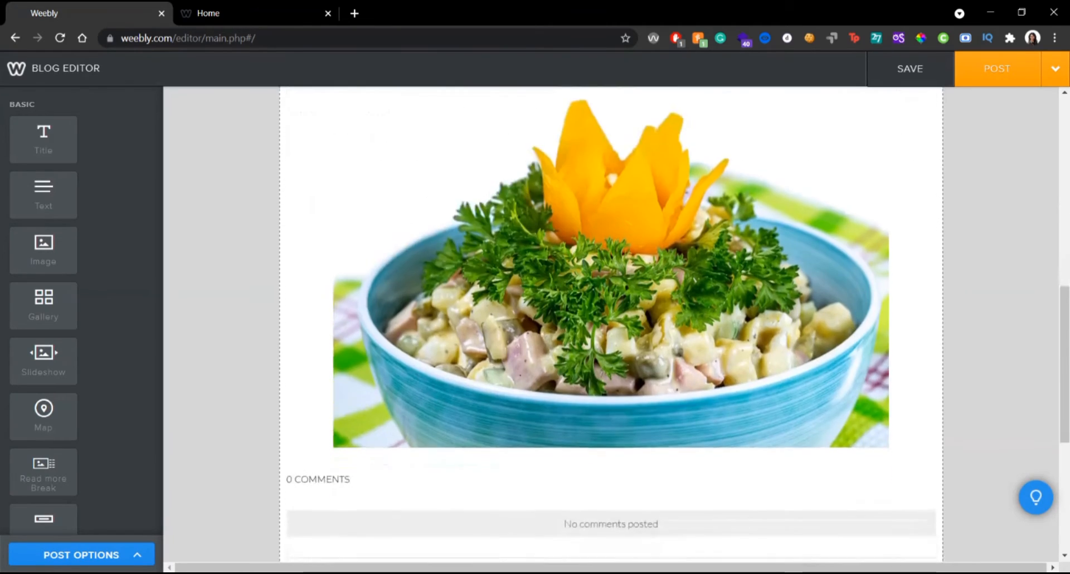
pyautogui.scroll(10, 611, 323)
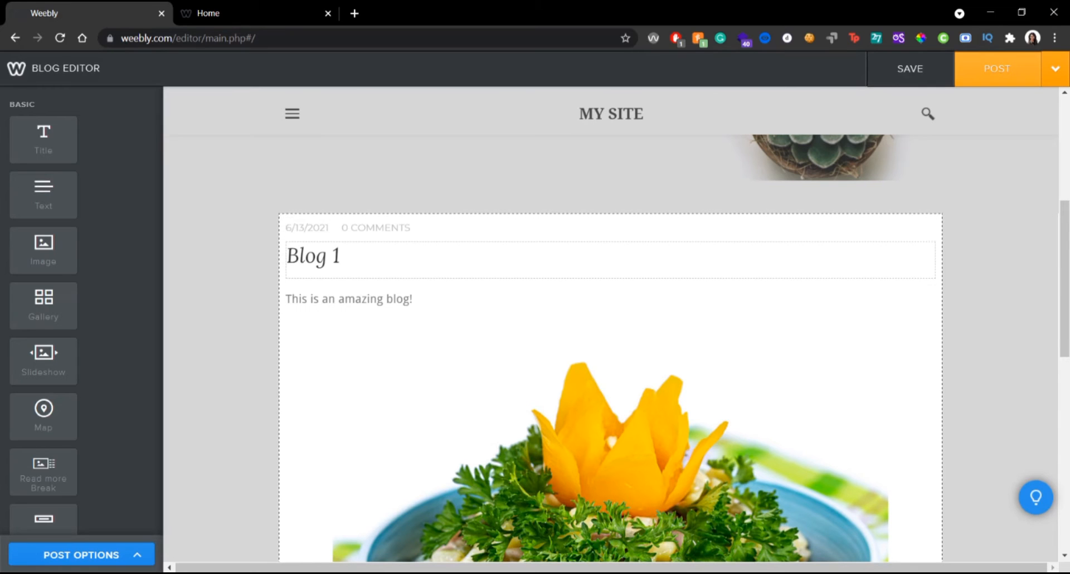
# Publish the Blog 1 post, check it on the live site, and return to the Weebly editor.
pyautogui.click(992, 69)
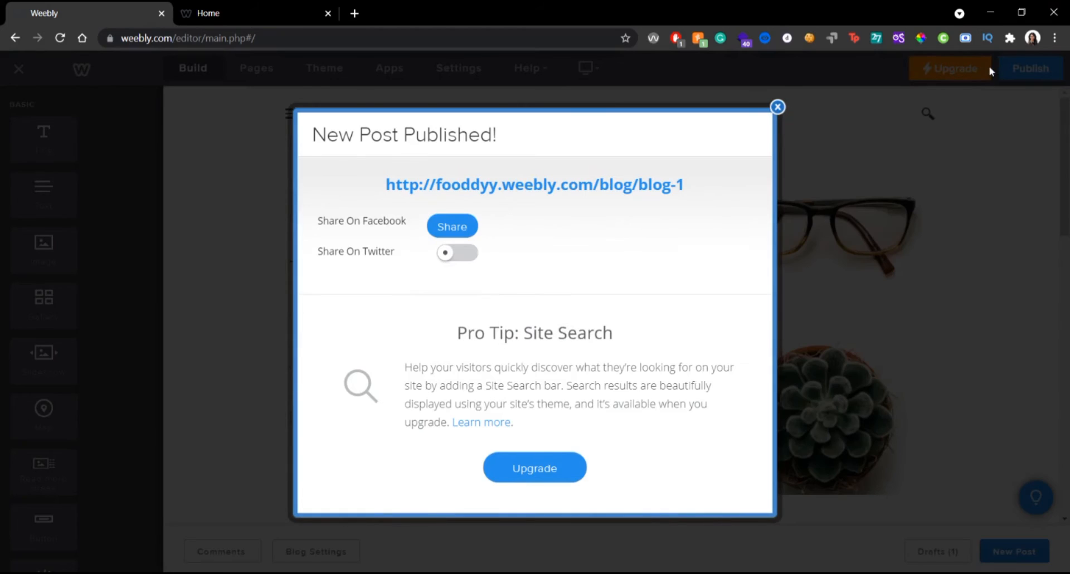
pyautogui.click(626, 188)
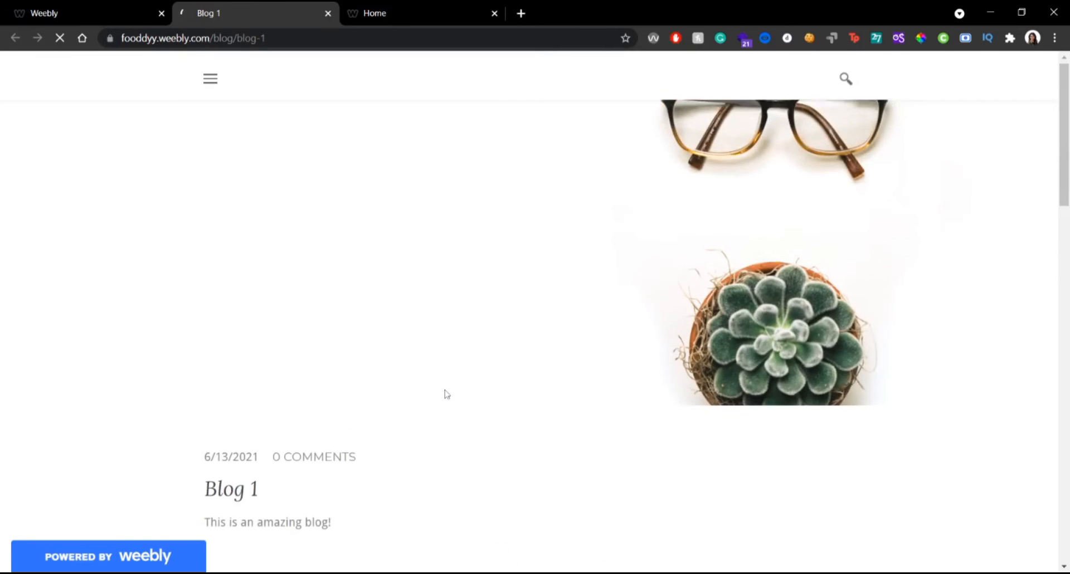
pyautogui.scroll(-2, 445, 393)
pyautogui.scroll(-2, 445, 390)
pyautogui.scroll(-3, 445, 391)
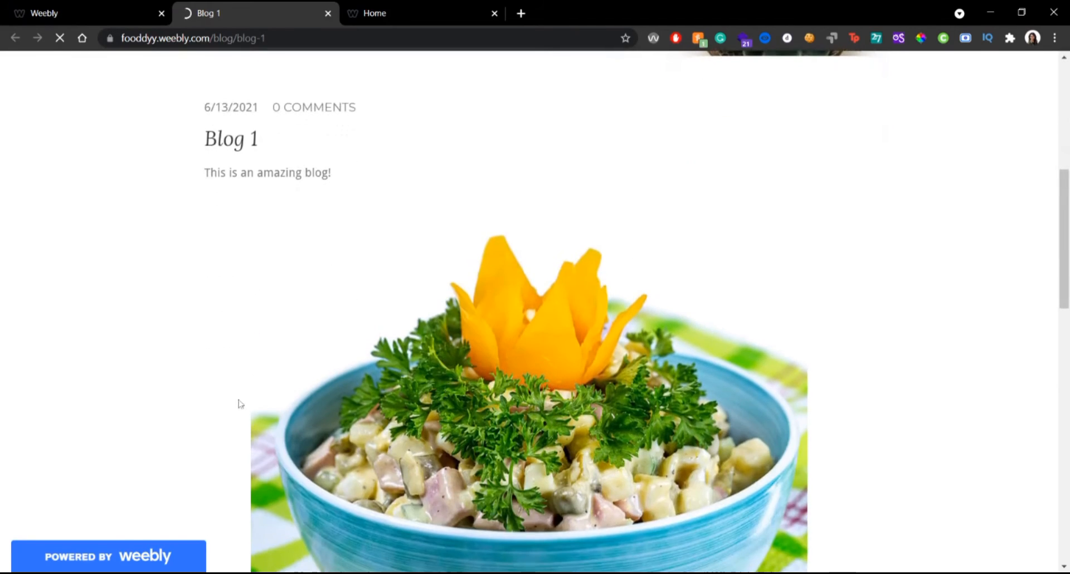
pyautogui.click(75, 9)
pyautogui.click(776, 105)
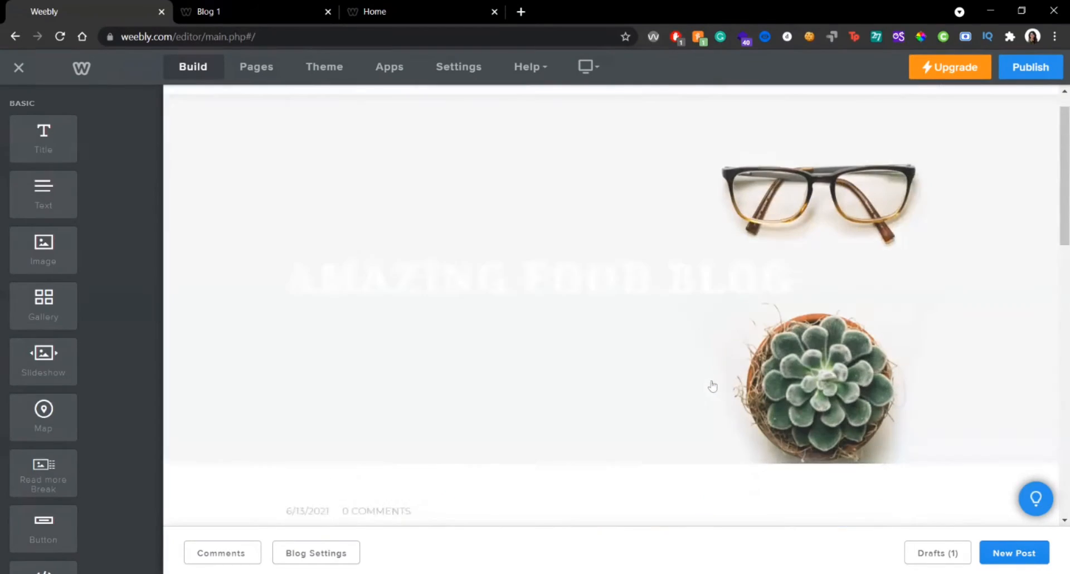
# Create another blog post and title it "Blog 2".
pyautogui.scroll(-3, 712, 385)
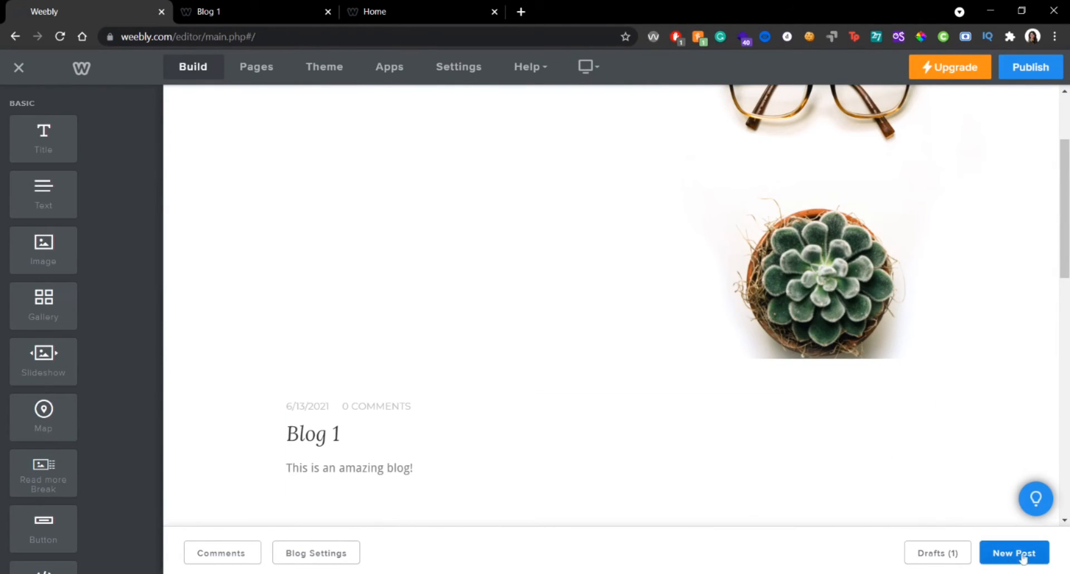
pyautogui.click(1007, 565)
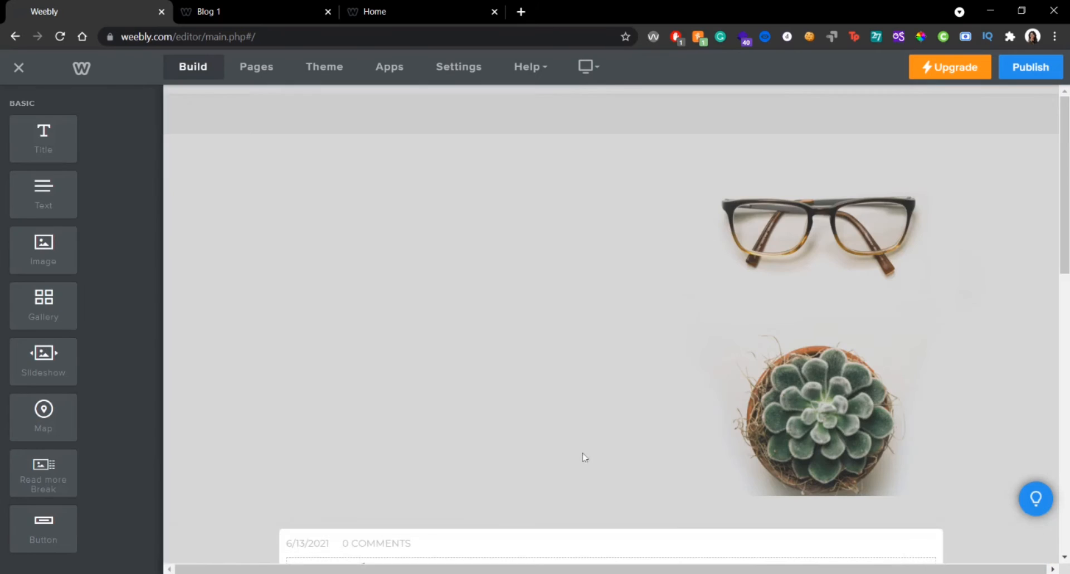
pyautogui.scroll(-2, 447, 461)
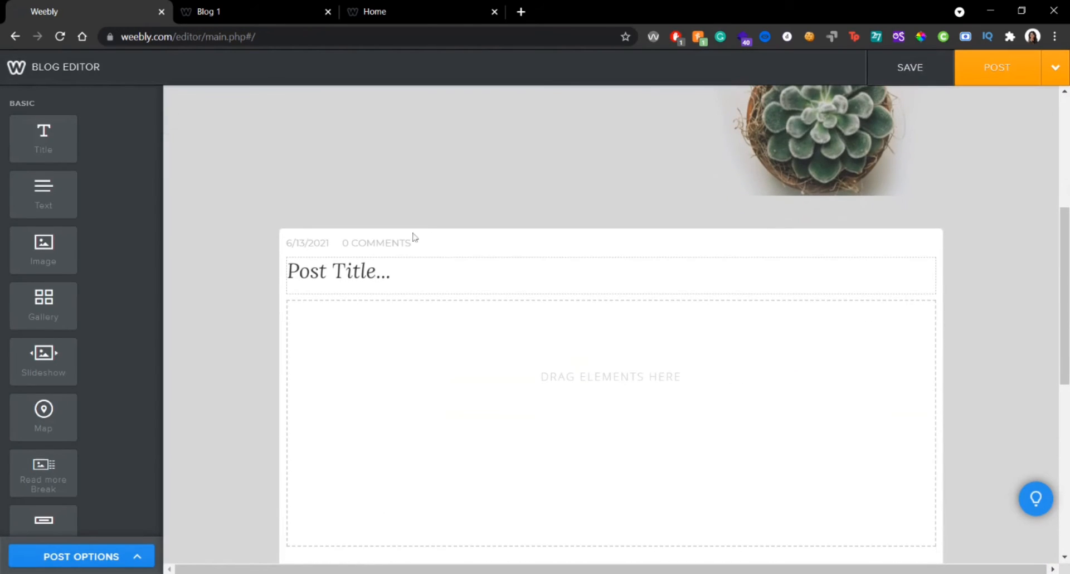
pyautogui.click(339, 272)
pyautogui.write('Bl')
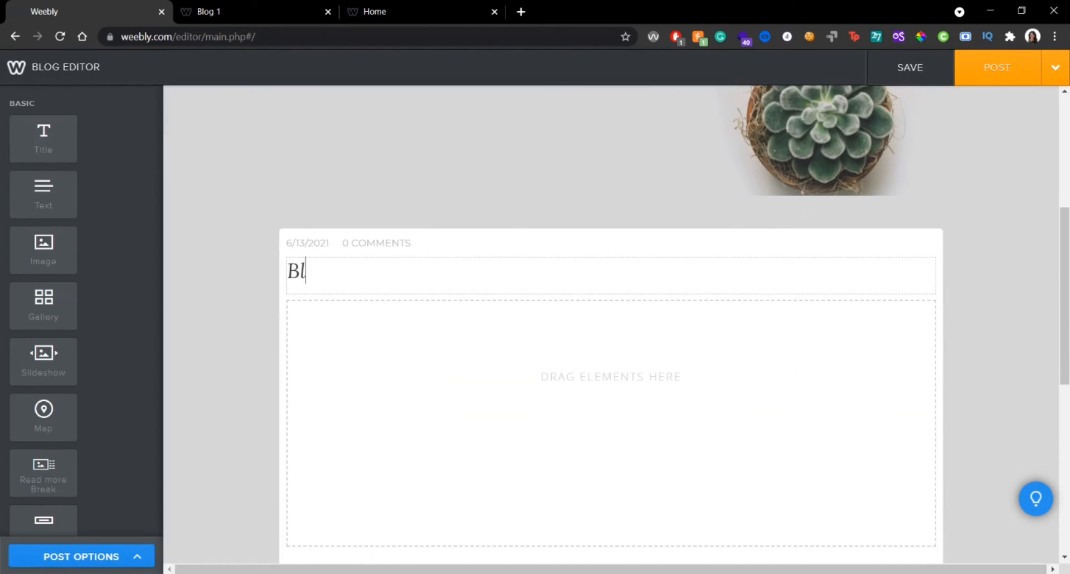
pyautogui.write('og 2')
# Add a text element to the Blog 2 post body reading "Another amazing blog!".
pyautogui.moveTo(39, 209); pyautogui.dragTo(471, 376)
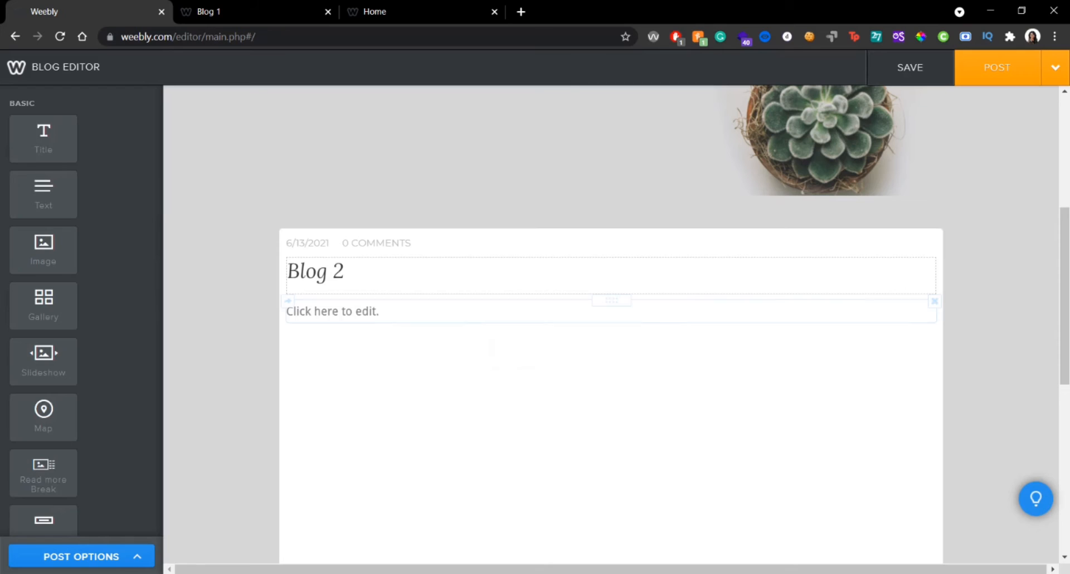
pyautogui.write('An')
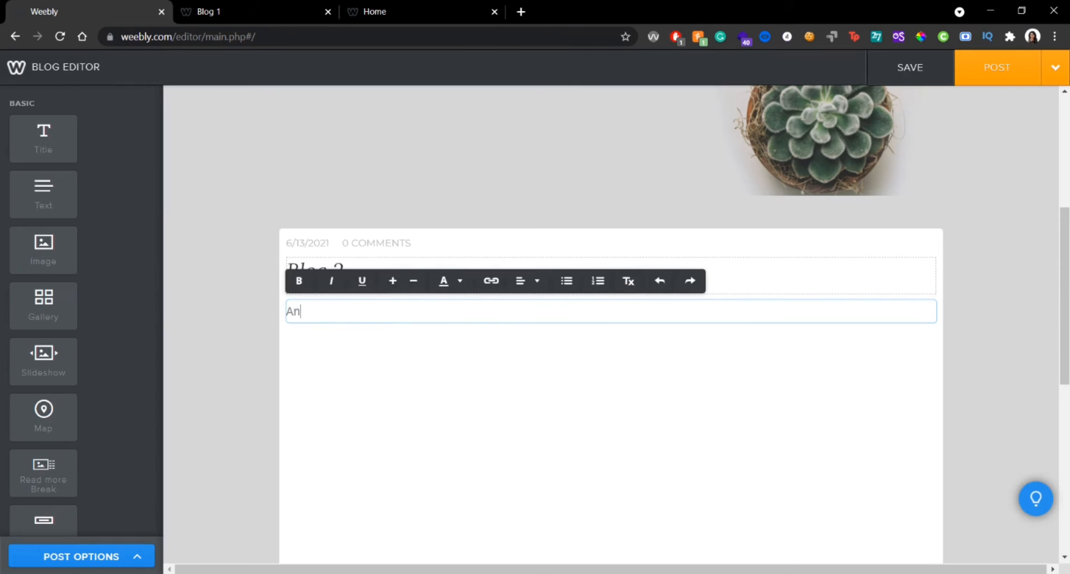
pyautogui.write('other amazing blog!')
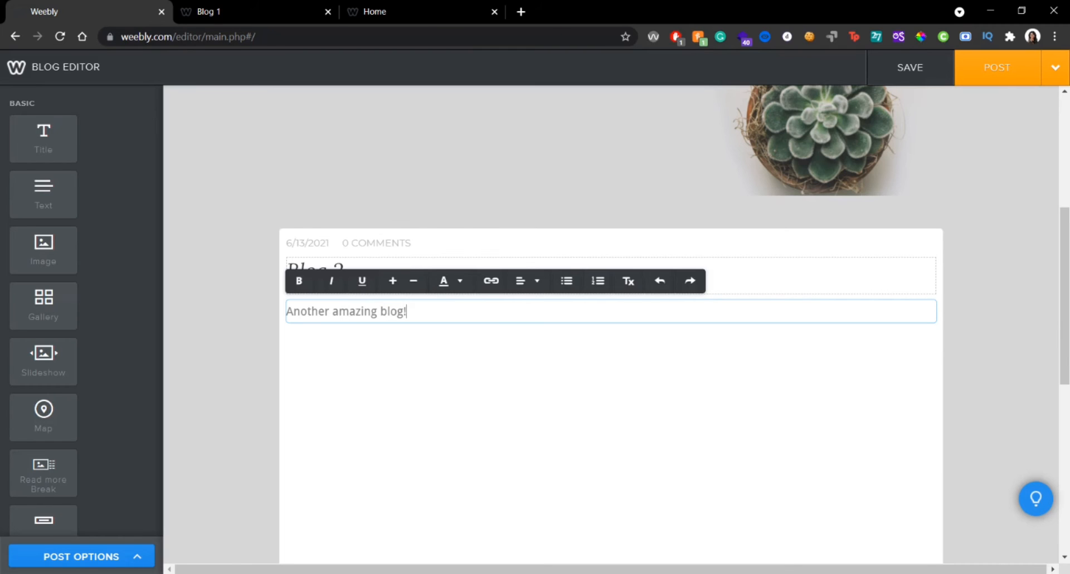
# Publish the Blog 2 post and look over both posts on the Blog page.
pyautogui.scroll(-4, 976, 196)
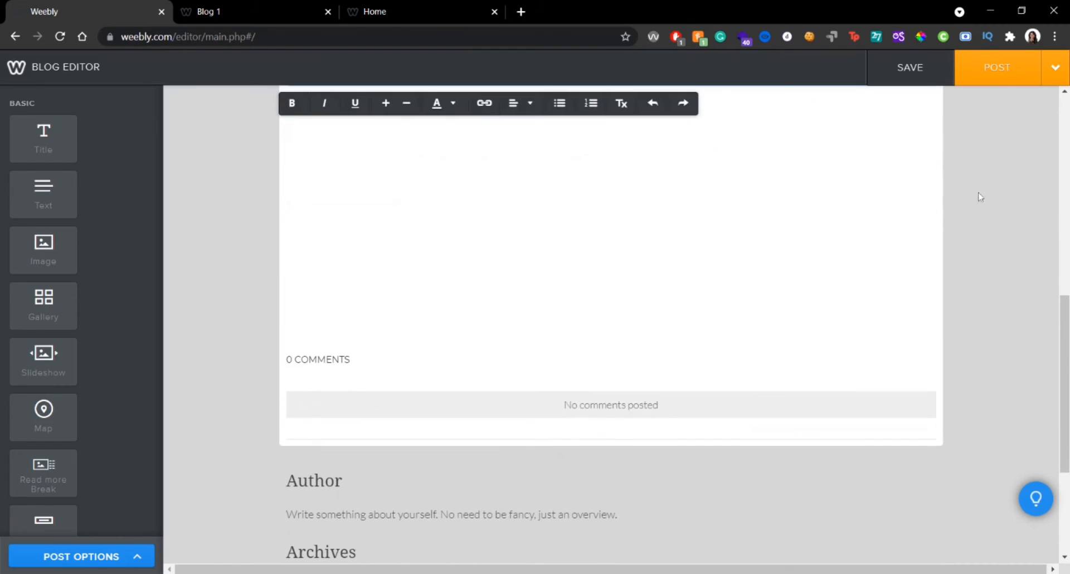
pyautogui.click(997, 71)
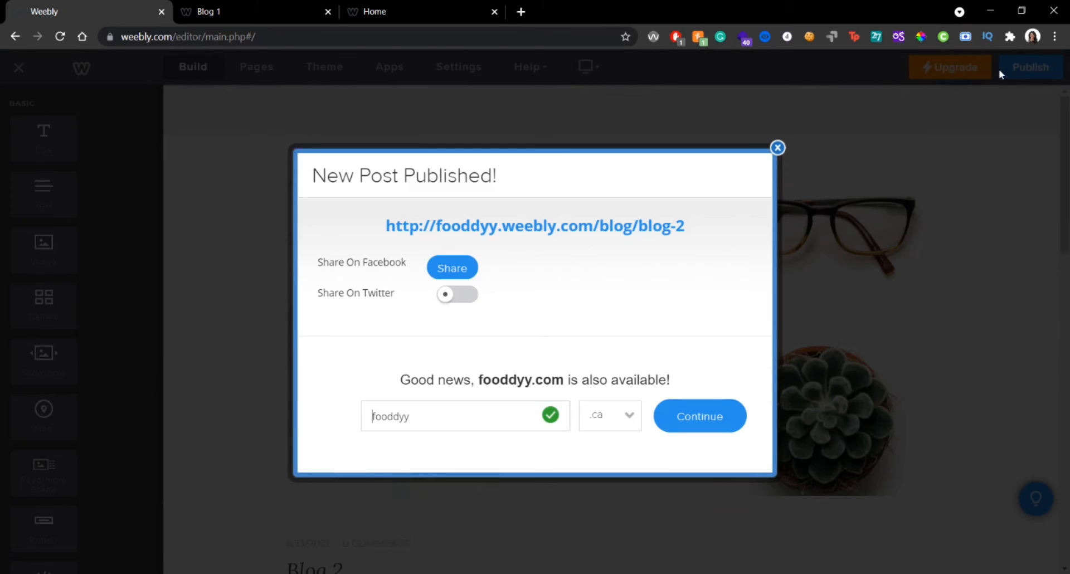
pyautogui.click(777, 147)
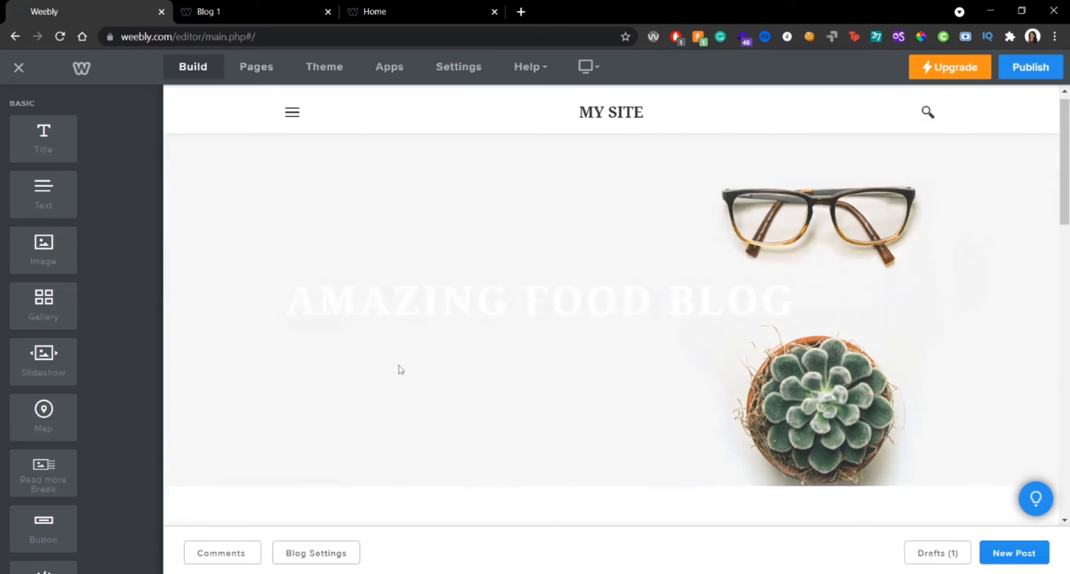
pyautogui.scroll(-5, 398, 370)
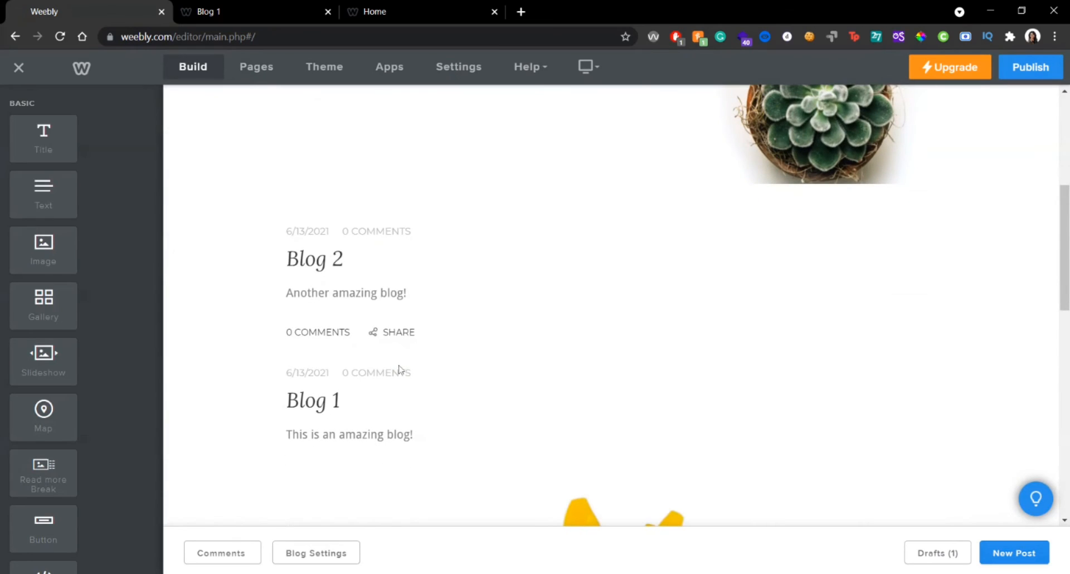
pyautogui.scroll(-1, 306, 304)
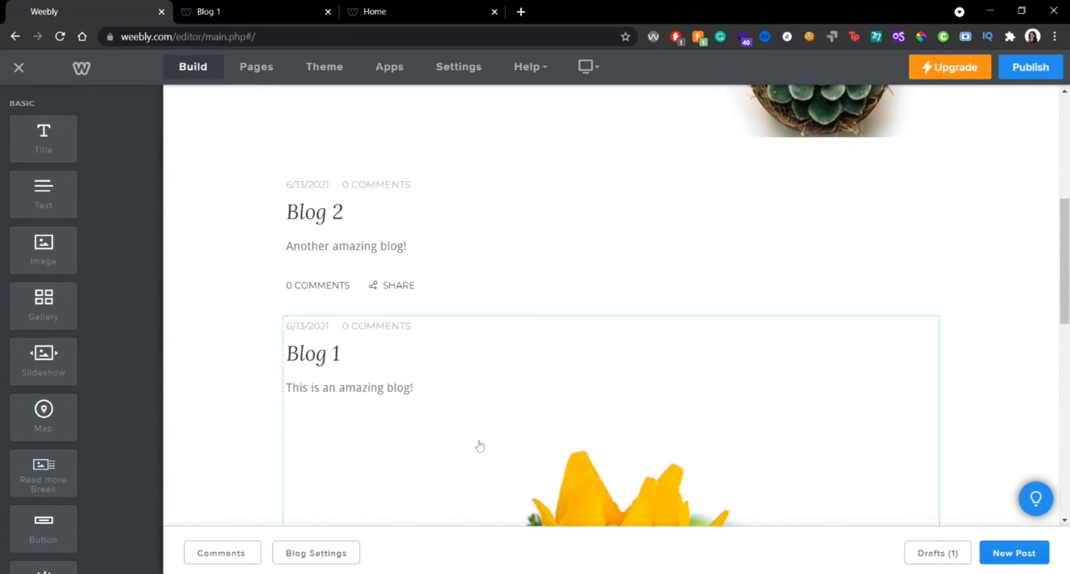
pyautogui.scroll(-4, 479, 444)
pyautogui.scroll(5, 479, 445)
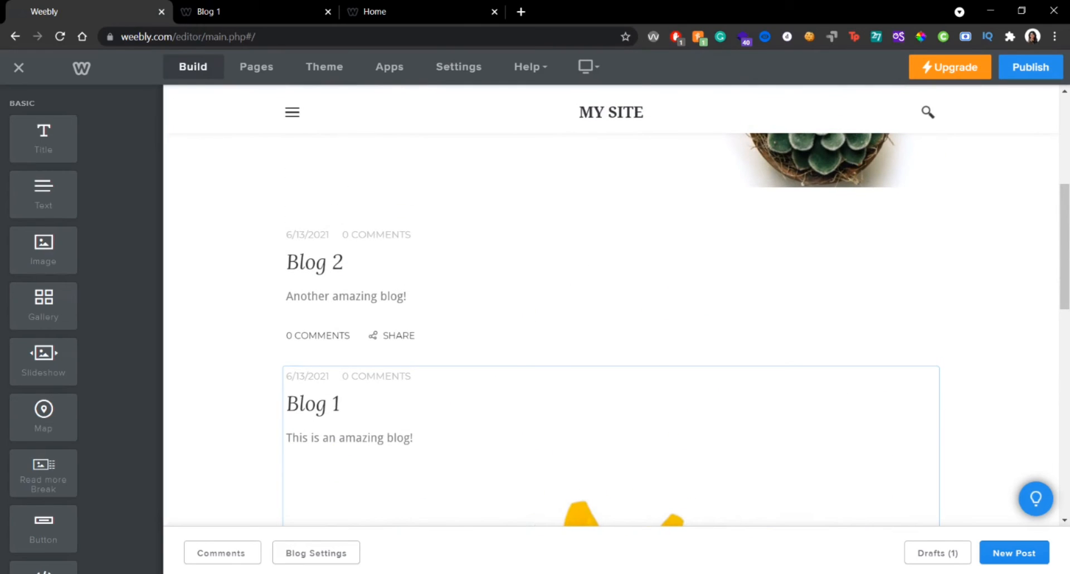
# Open the site's blog settings and select 10 posts per page.
pyautogui.click(459, 67)
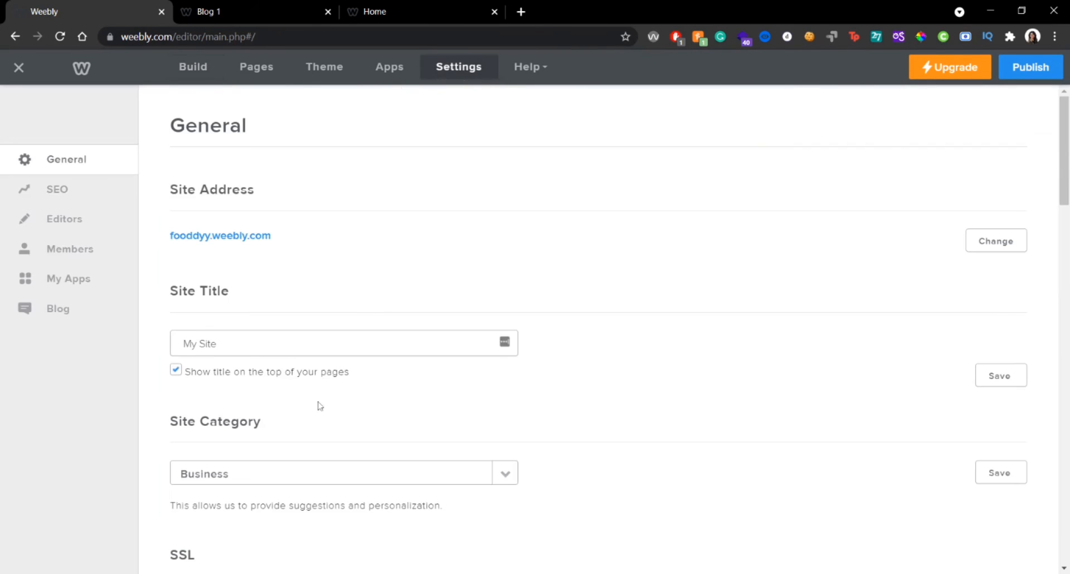
pyautogui.scroll(-1, 315, 404)
pyautogui.scroll(-1, 313, 402)
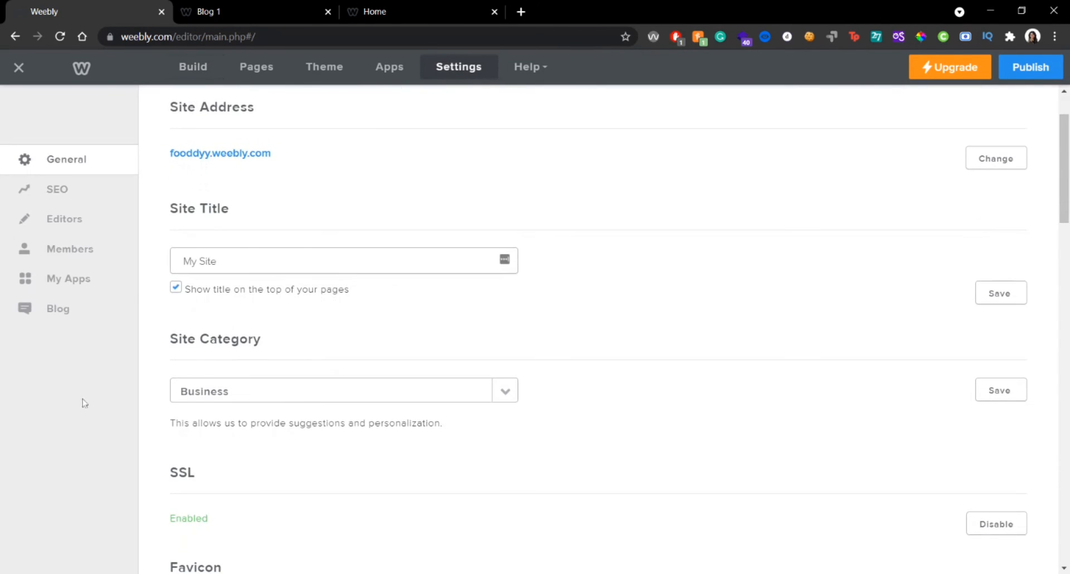
pyautogui.click(72, 307)
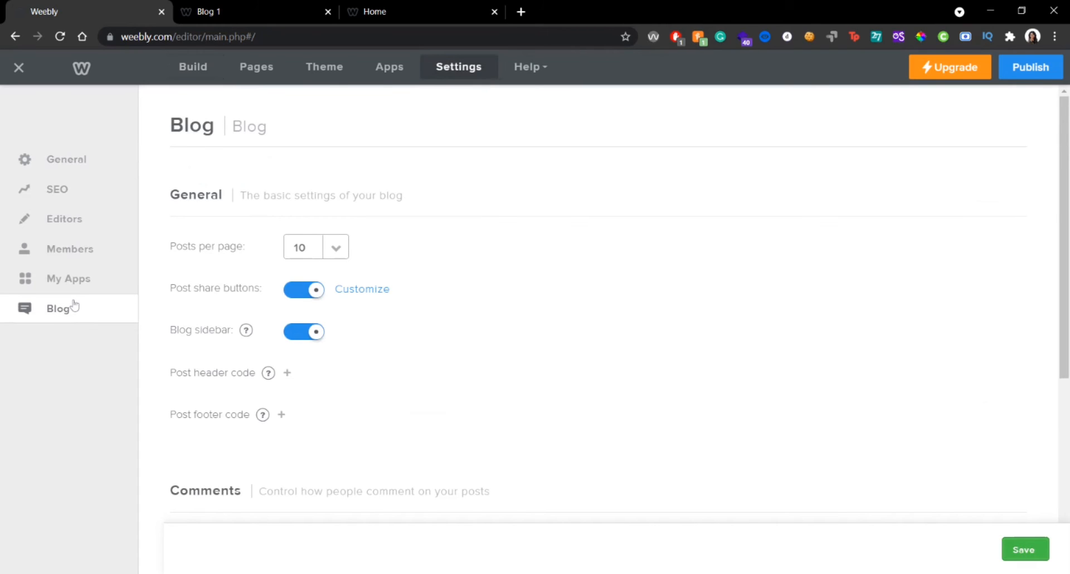
pyautogui.click(336, 247)
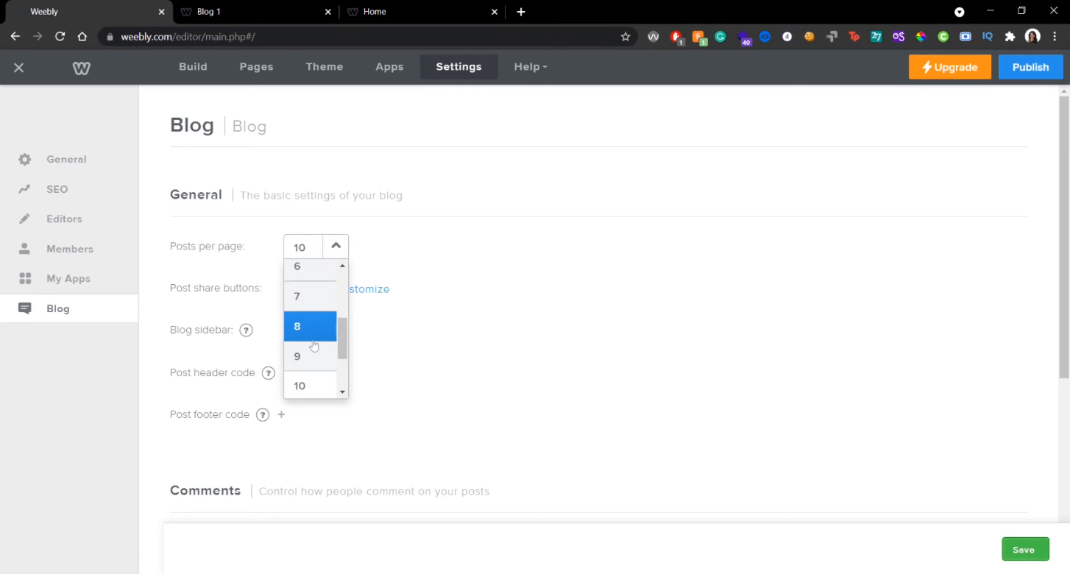
pyautogui.scroll(-3, 314, 345)
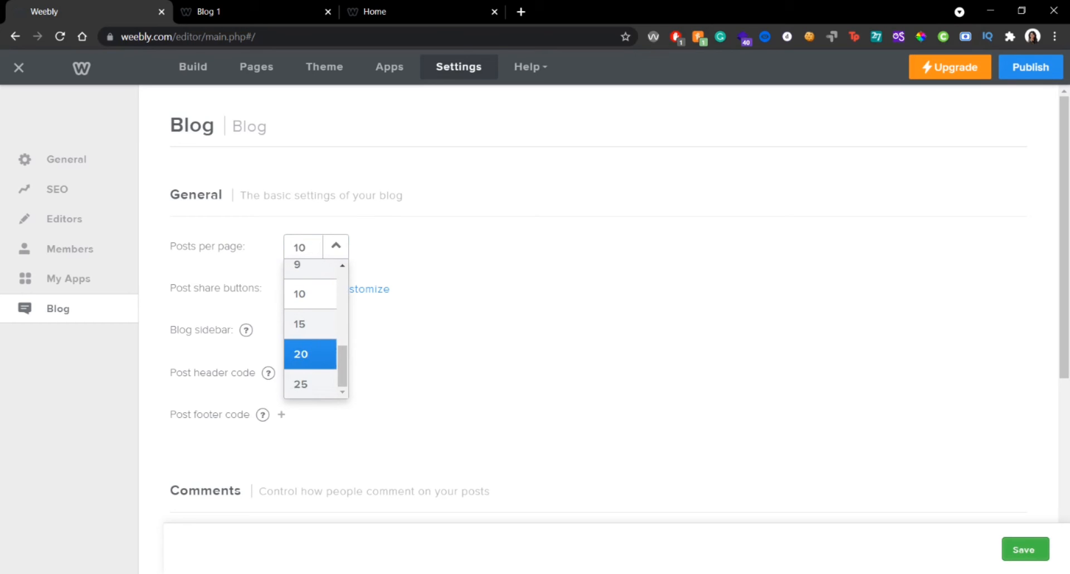
pyautogui.click(303, 296)
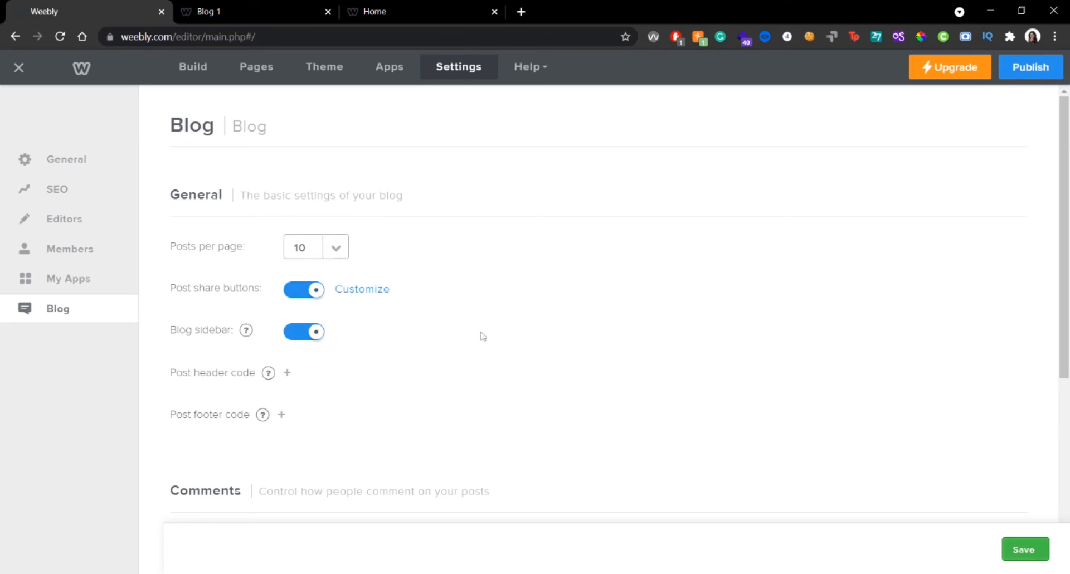
# Look over the comment options, save the blog settings, and return to the site's page list.
pyautogui.scroll(-4, 477, 358)
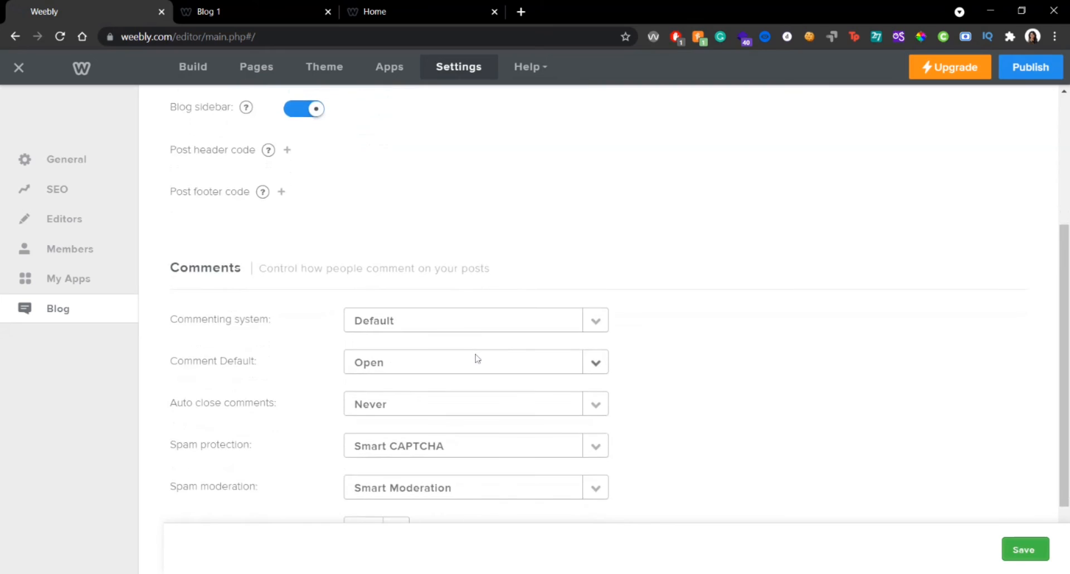
pyautogui.scroll(-2, 477, 358)
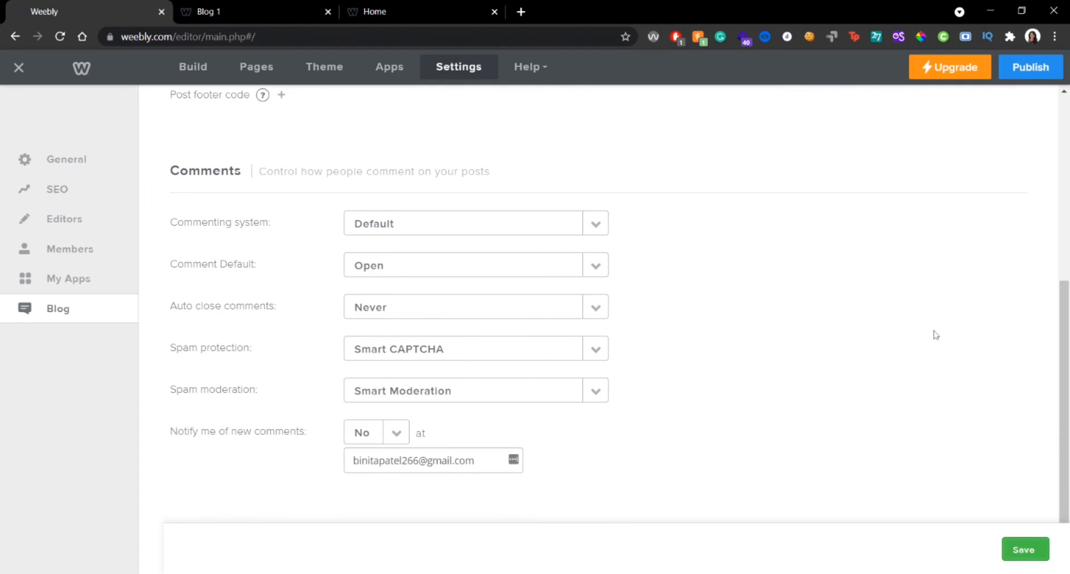
pyautogui.click(1023, 550)
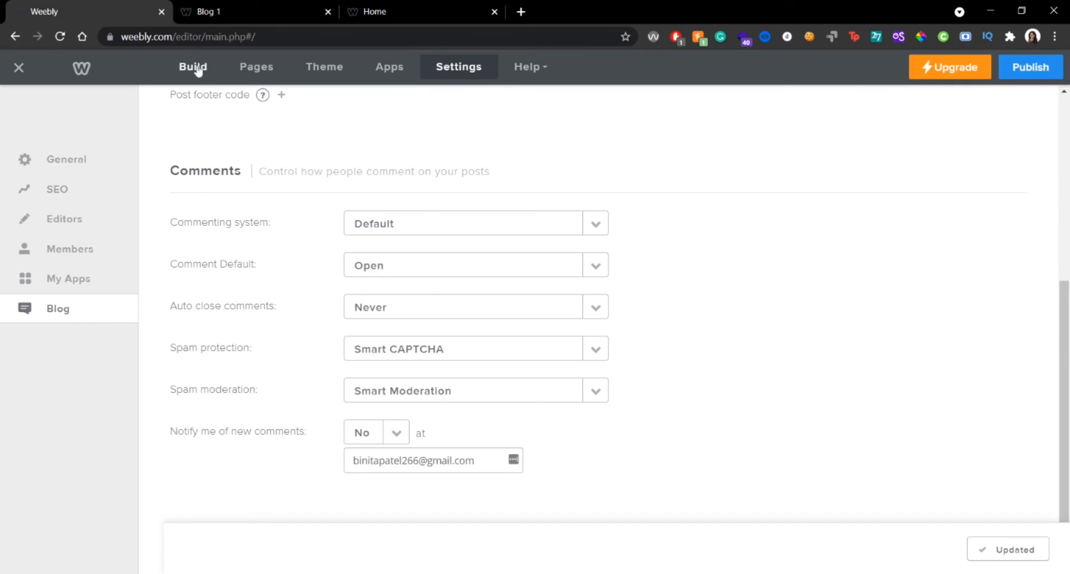
pyautogui.click(248, 67)
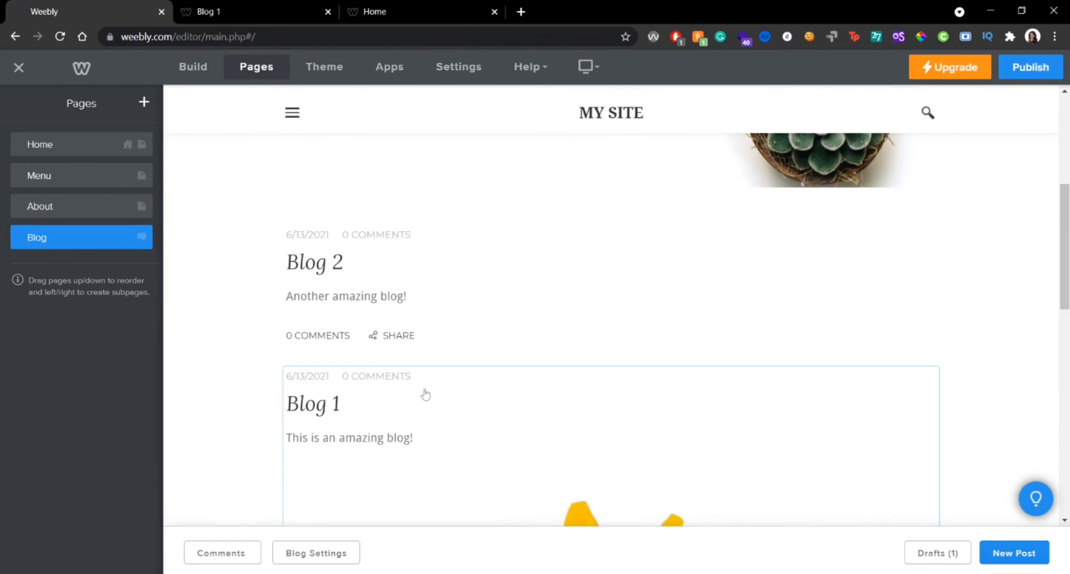
# Open the Blog 2 post from the Blog page for editing and delete it, confirming the deletion.
pyautogui.scroll(-2, 425, 394)
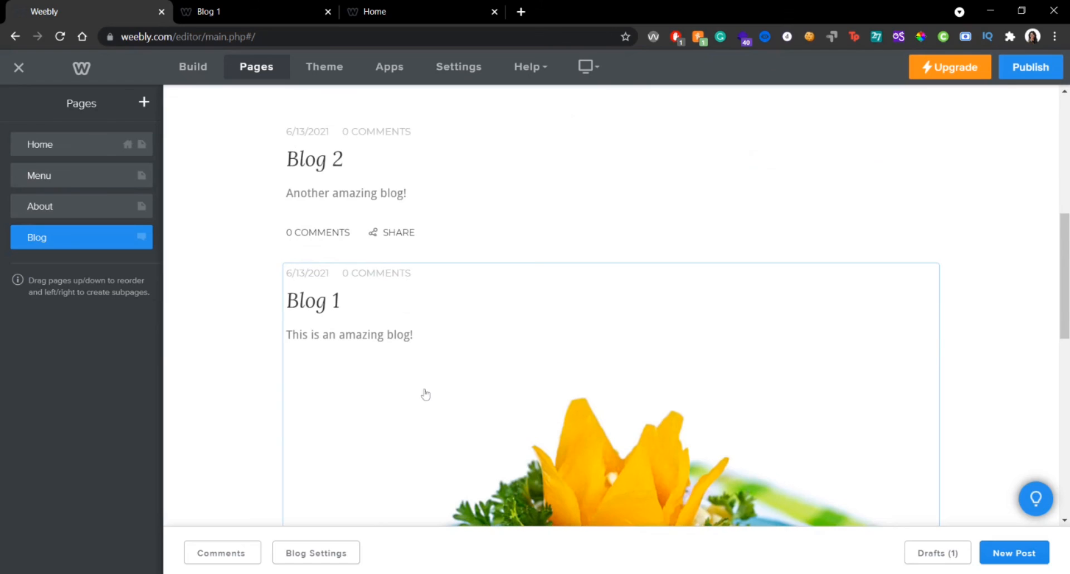
pyautogui.scroll(2, 425, 394)
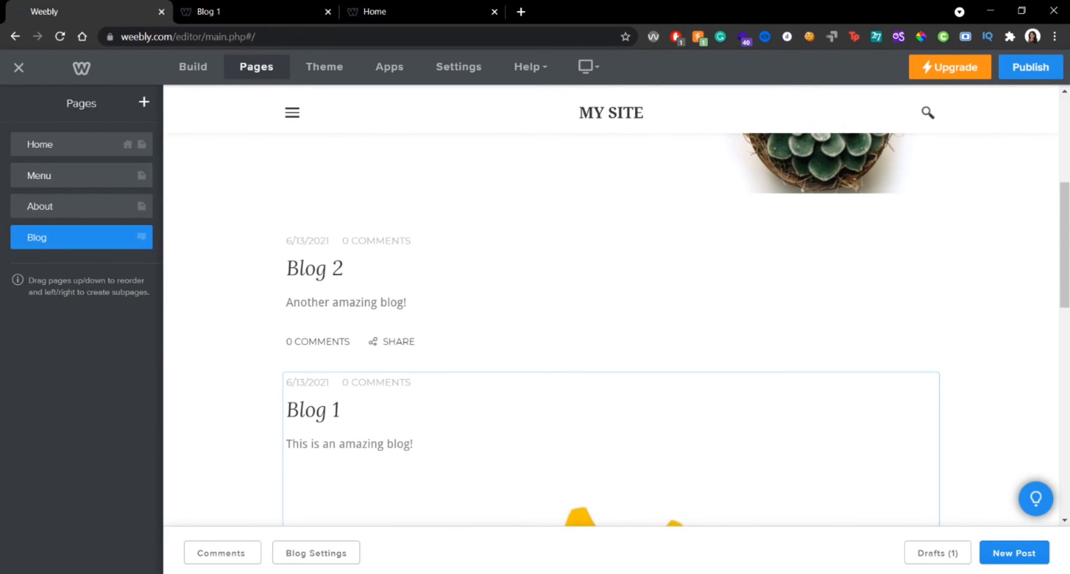
pyautogui.click(582, 311)
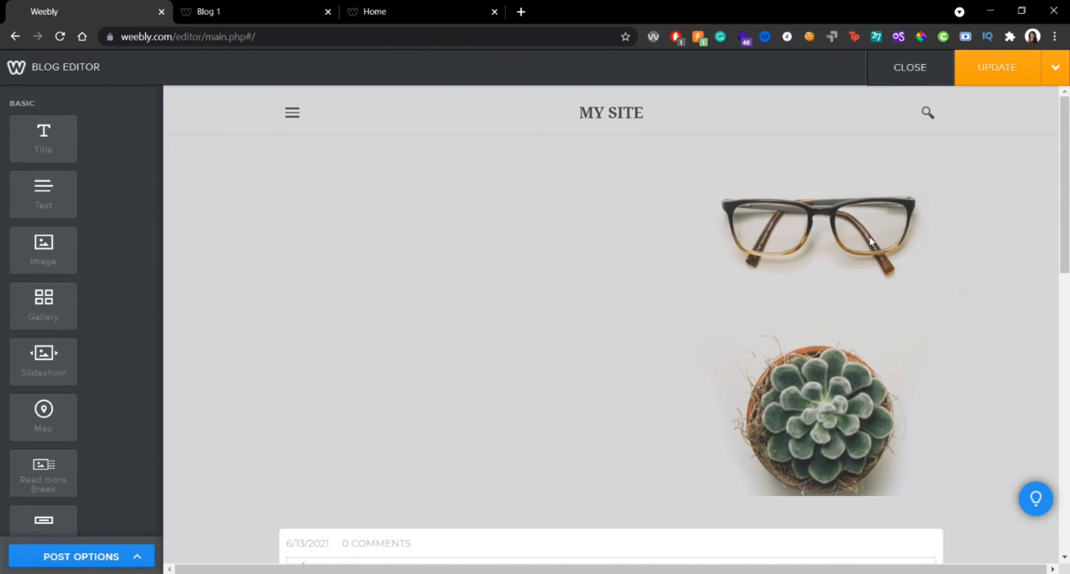
pyautogui.scroll(-3, 672, 482)
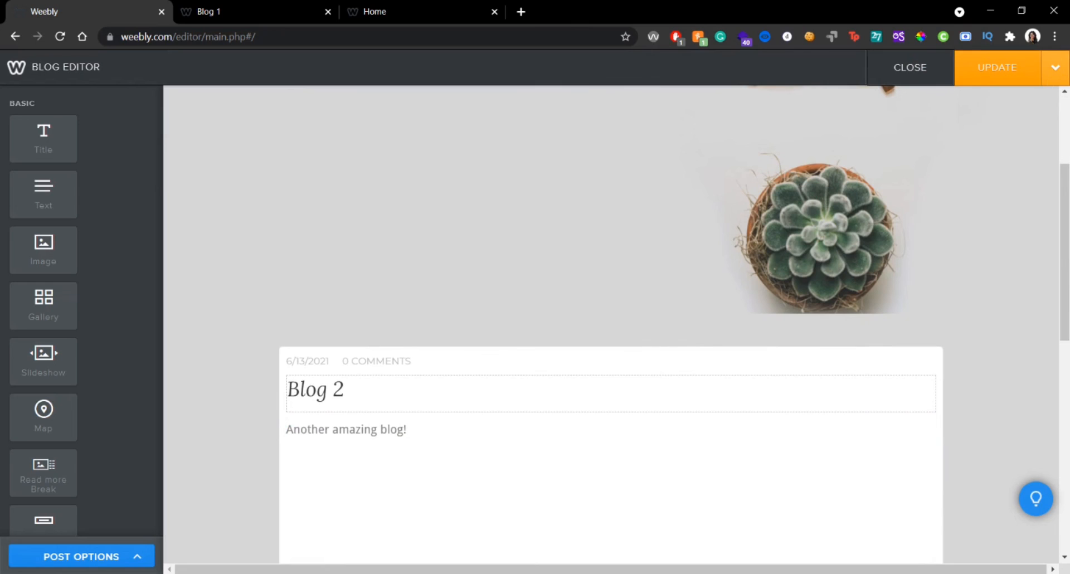
pyautogui.click(1060, 77)
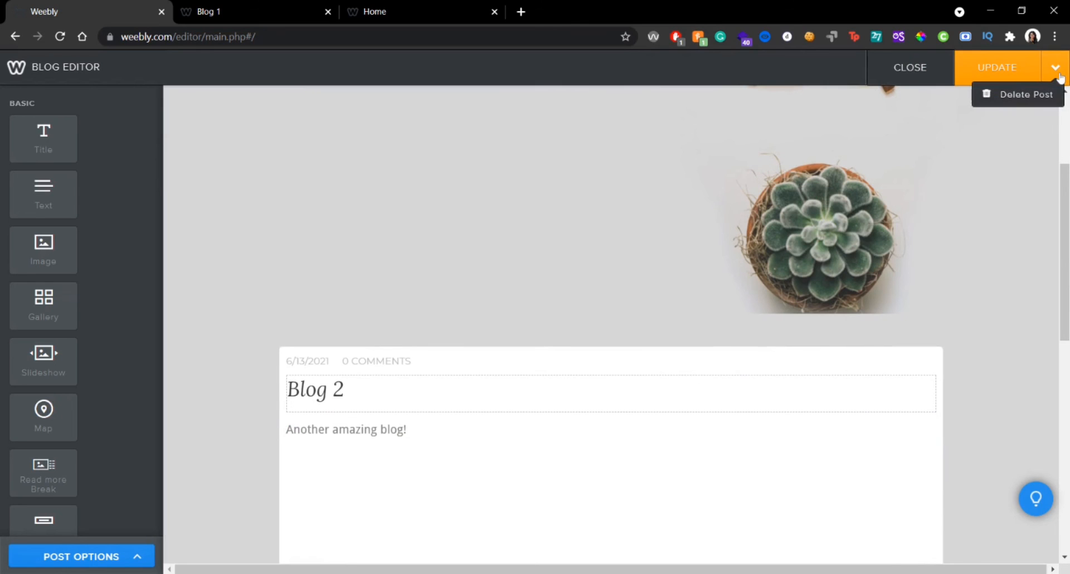
pyautogui.click(1037, 97)
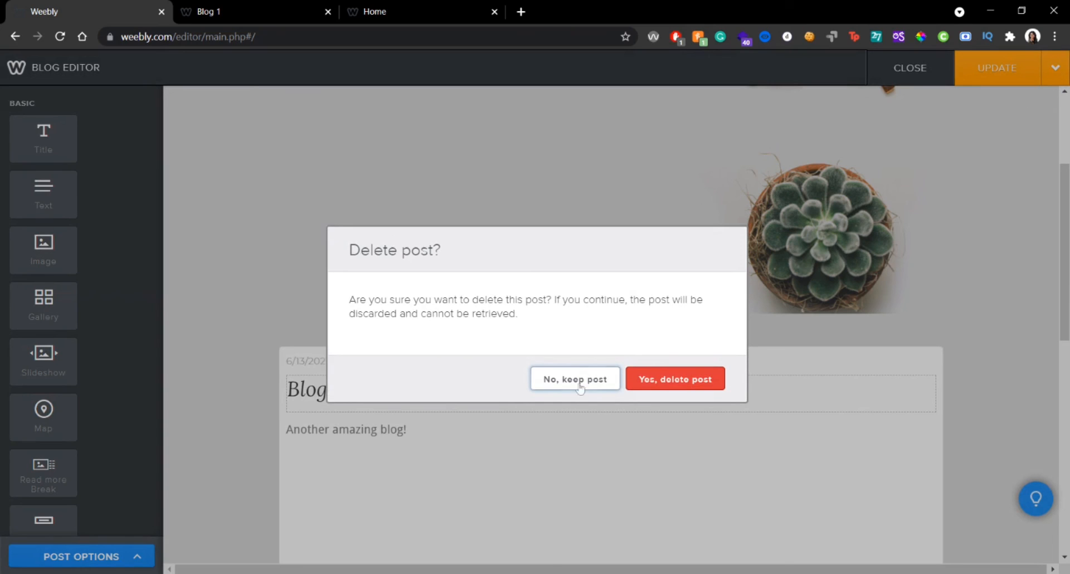
pyautogui.click(667, 382)
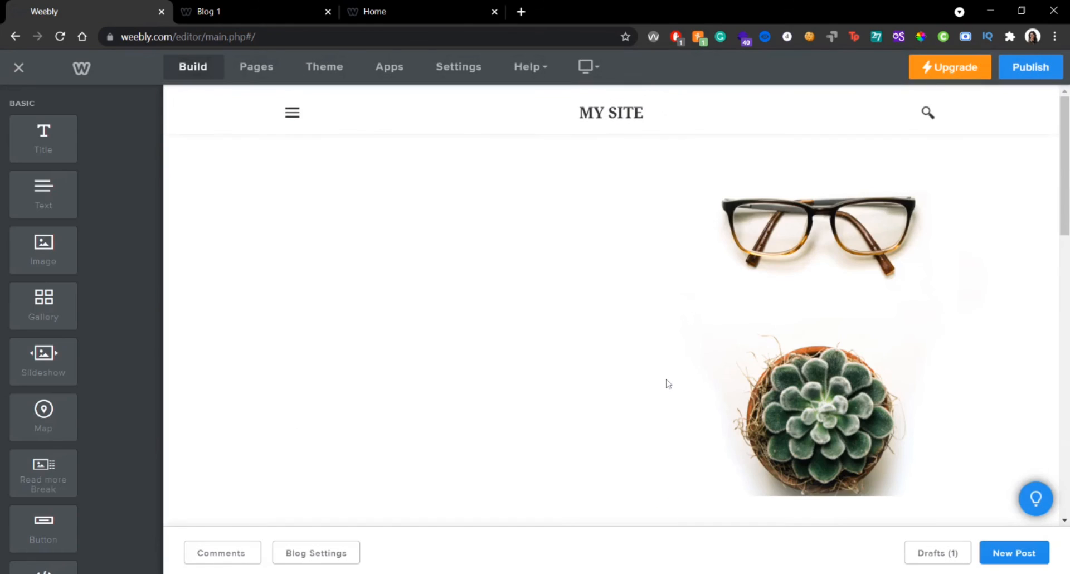
# Check the remaining content of the Blog page, then open the Blog 1 post for editing and republish it as an update.
pyautogui.scroll(-6, 668, 383)
pyautogui.scroll(-2, 613, 303)
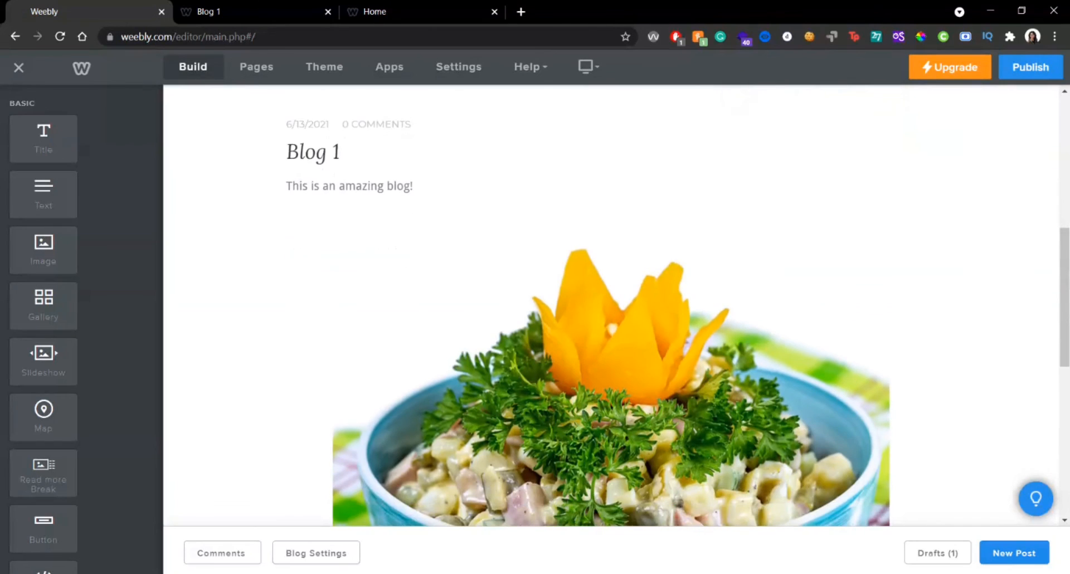
pyautogui.scroll(-4, 613, 303)
pyautogui.scroll(-3, 613, 304)
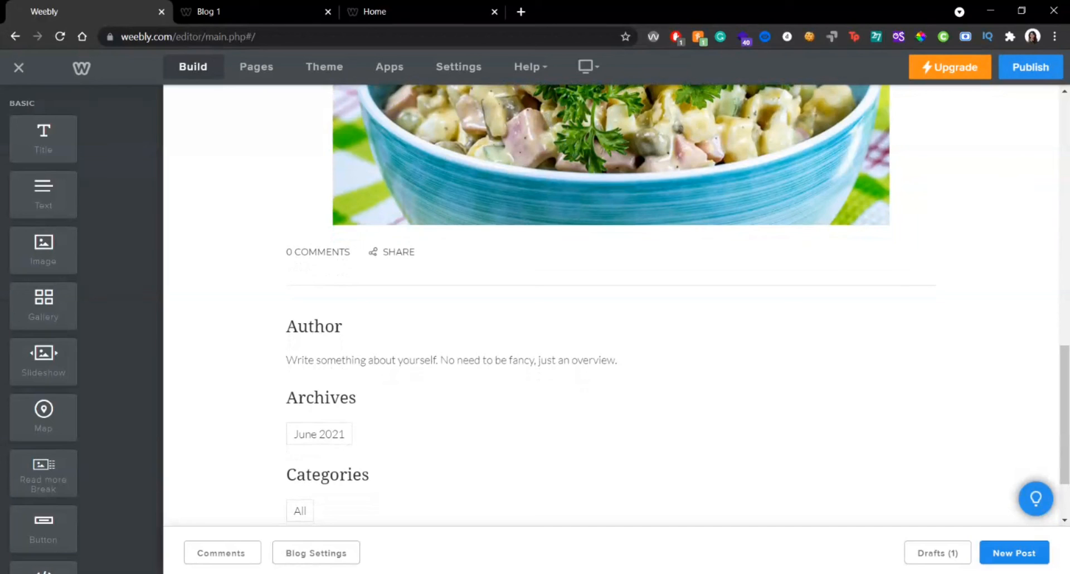
pyautogui.scroll(8, 642, 334)
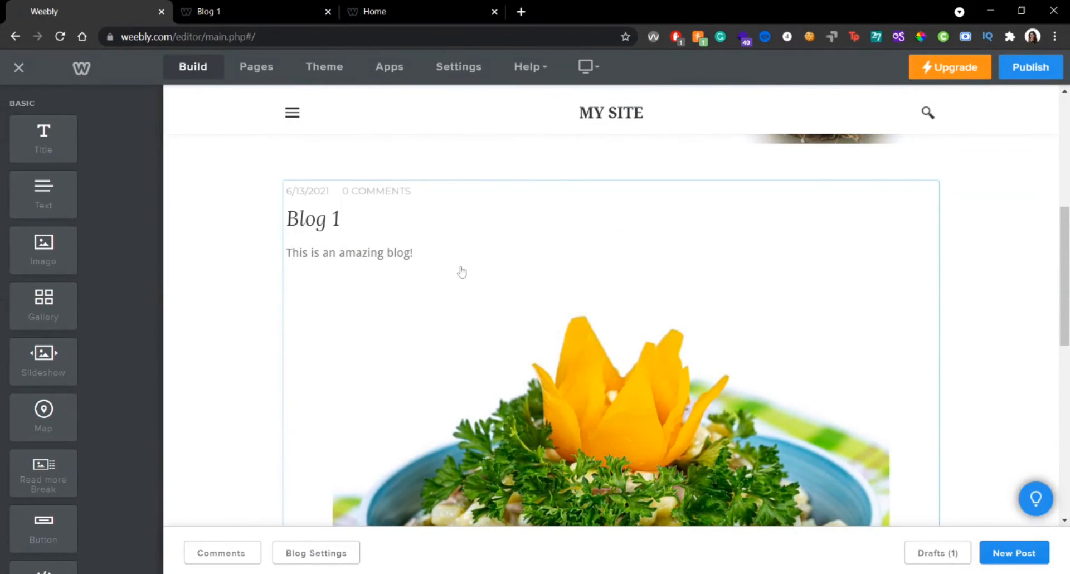
pyautogui.click(461, 271)
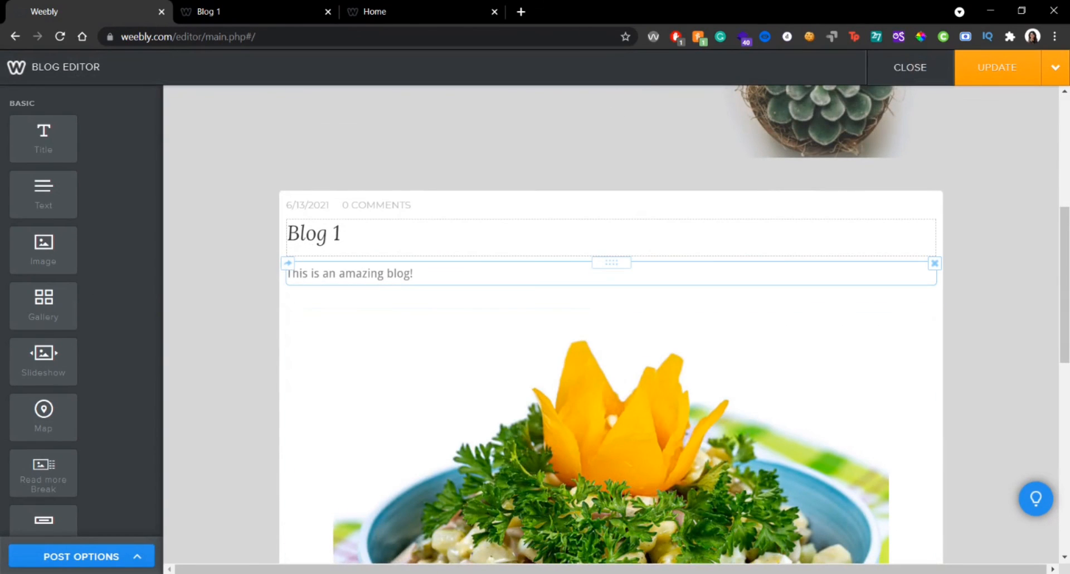
pyautogui.click(1011, 68)
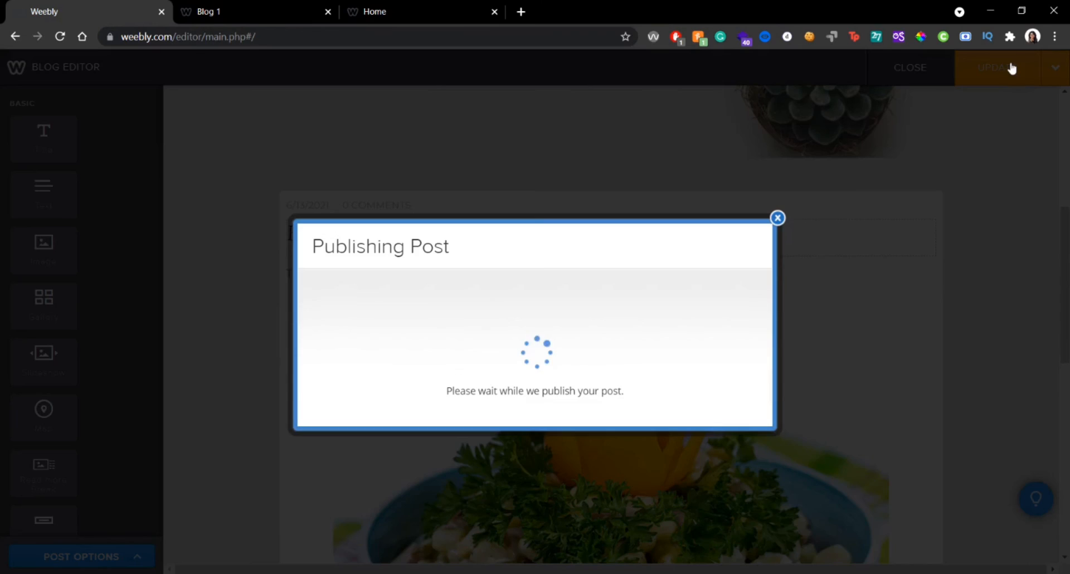